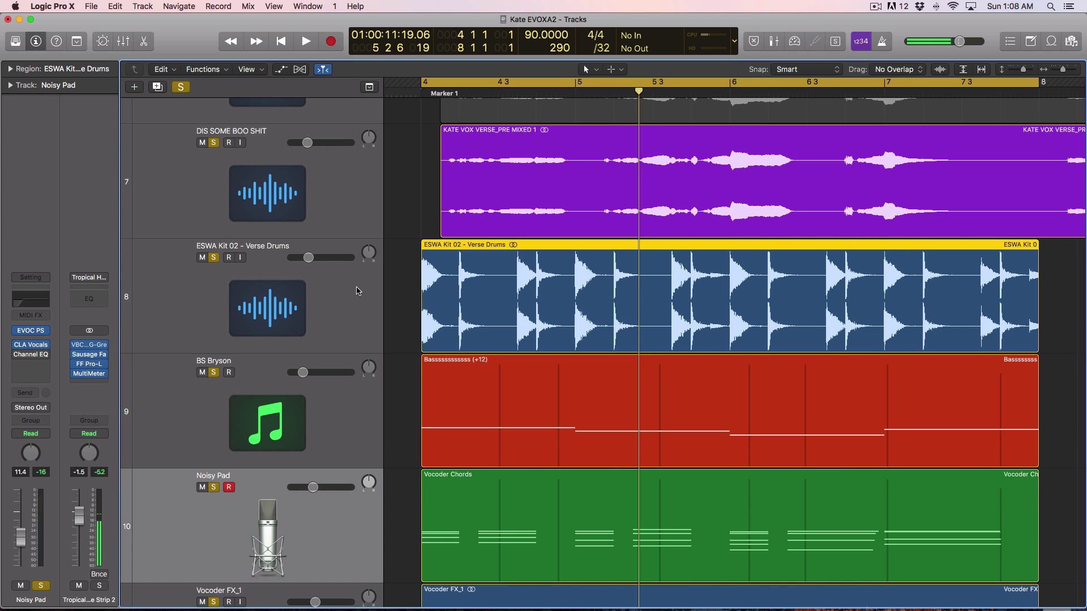
Step: Open the EVOC 20 PolySynth instrument on the Noisy Pad track
{"action": "scroll", "coordinate": [348, 397], "scroll_direction": "down", "scroll_amount": 3}
{"action": "scroll", "coordinate": [348, 396], "scroll_direction": "right", "scroll_amount": 1}
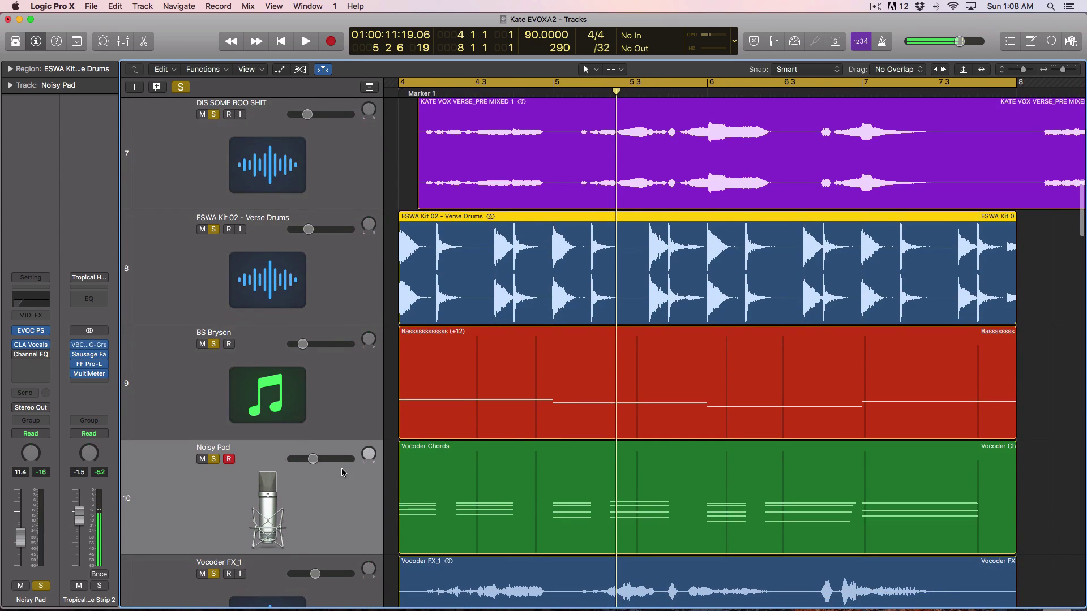
{"action": "left_click", "coordinate": [341, 474]}
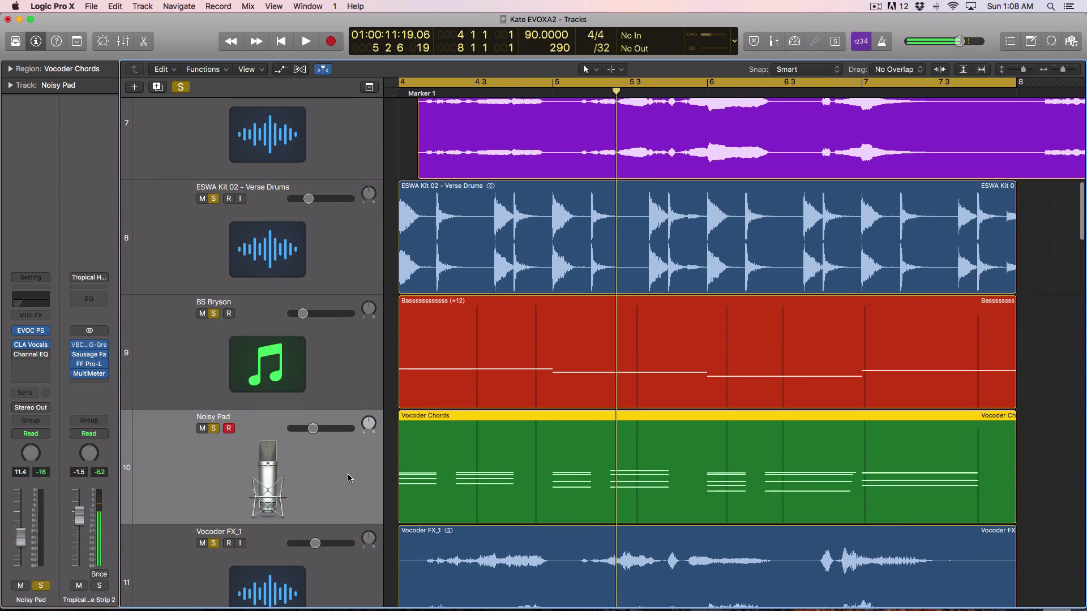
{"action": "left_click", "coordinate": [33, 332]}
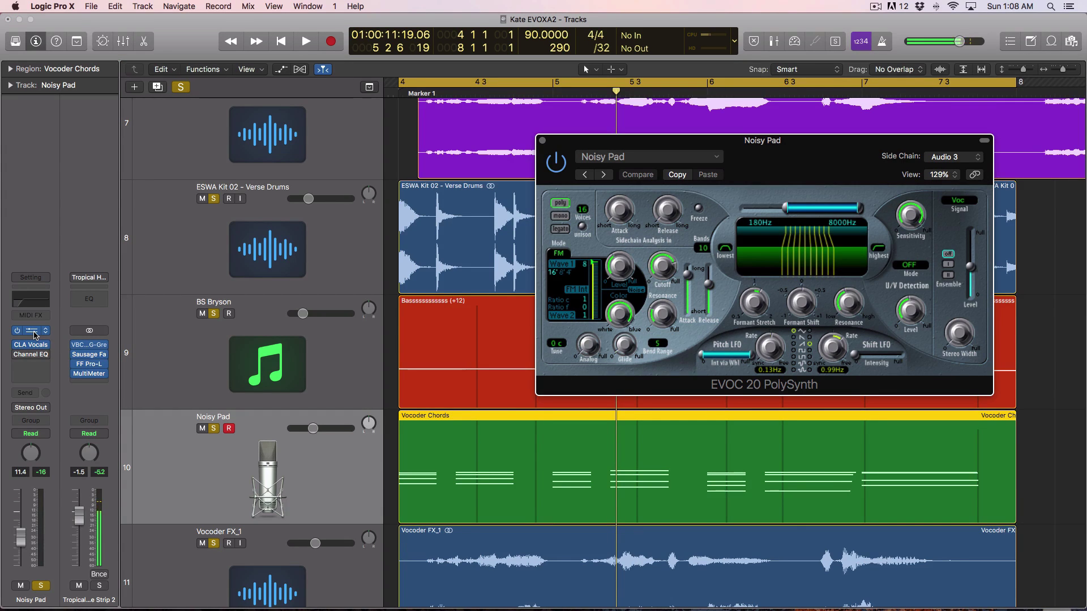
Step: Play the full arrangement with the vocoder parts up to the end of bar 7
{"action": "left_click", "coordinate": [423, 431]}
{"action": "key", "text": "space"}
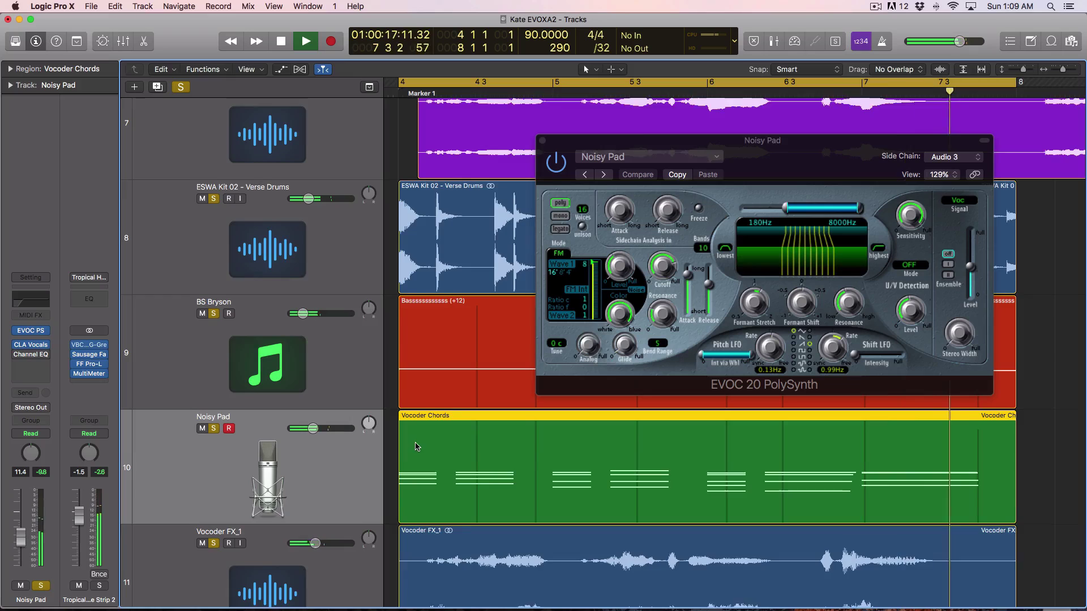
{"action": "key", "text": "super+Down"}
{"action": "key", "text": "space"}
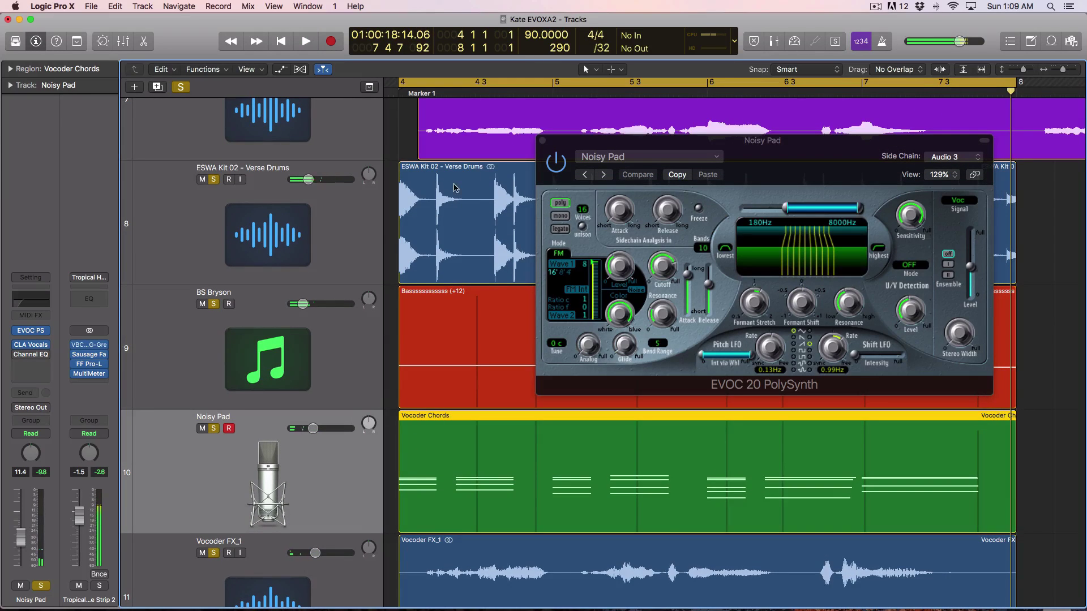
Step: Temporarily solo the Vocoder Chords and Vocoder FX_1 regions together, and the Vocoder FX_1 region alone
{"action": "scroll", "coordinate": [504, 294], "scroll_direction": "down", "scroll_amount": 5}
{"action": "left_click_drag", "start_coordinate": [627, 560], "coordinate": [410, 344]}
{"action": "key", "text": "ctrl+s"}
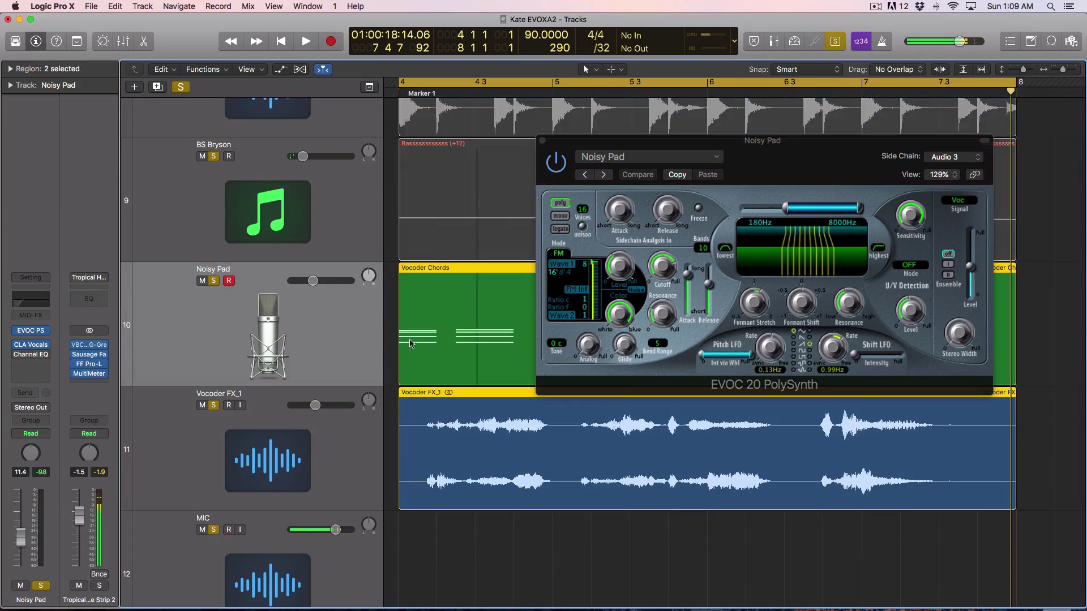
{"action": "key", "text": "super+Right"}
{"action": "scroll", "coordinate": [444, 366], "scroll_direction": "left", "scroll_amount": 4}
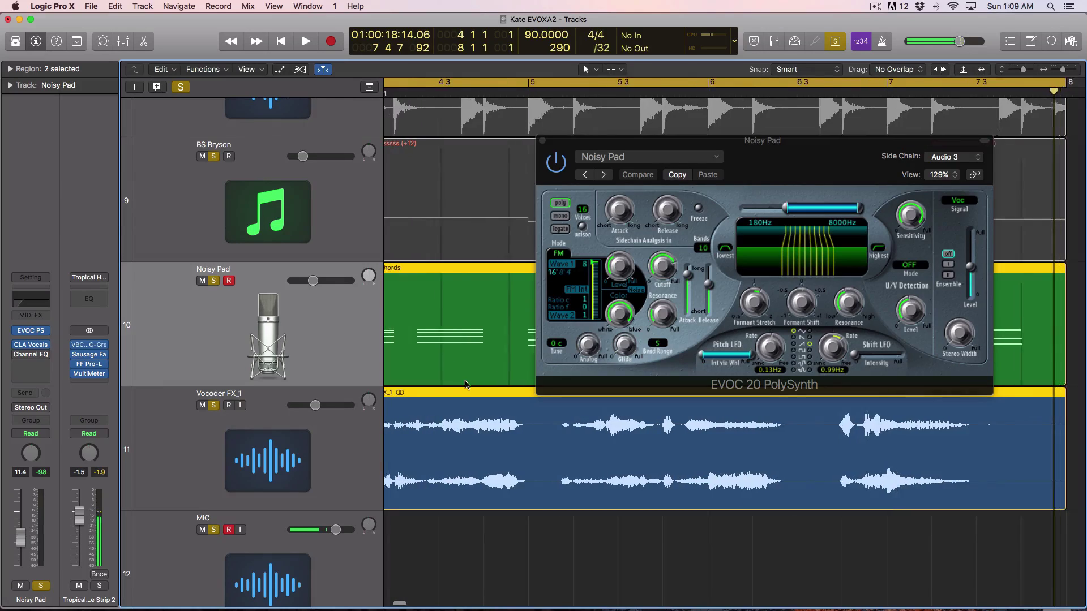
{"action": "left_click", "coordinate": [425, 426]}
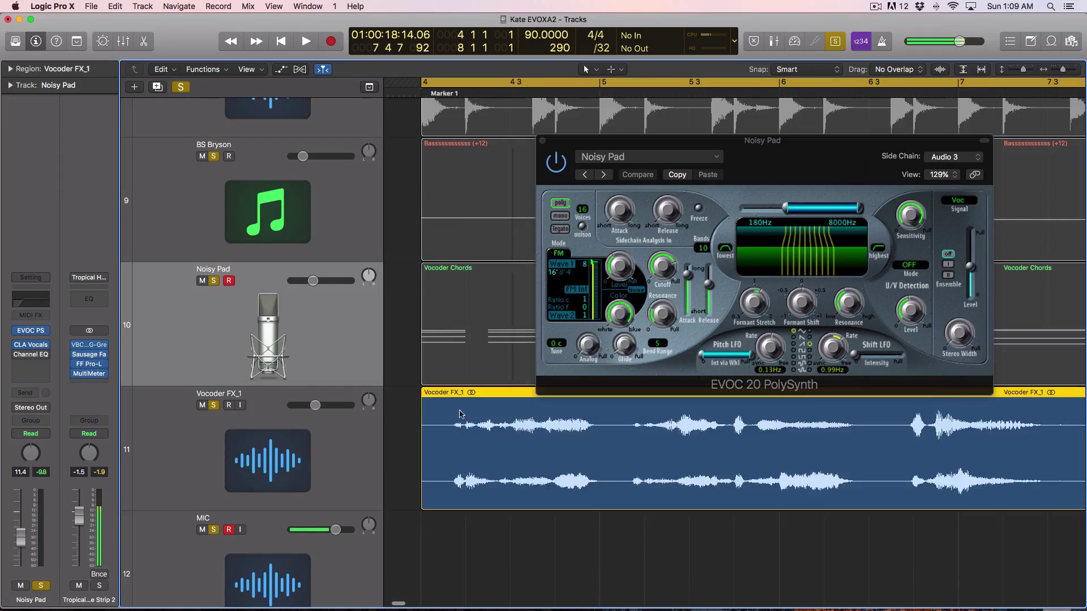
{"action": "key", "text": "ctrl+s"}
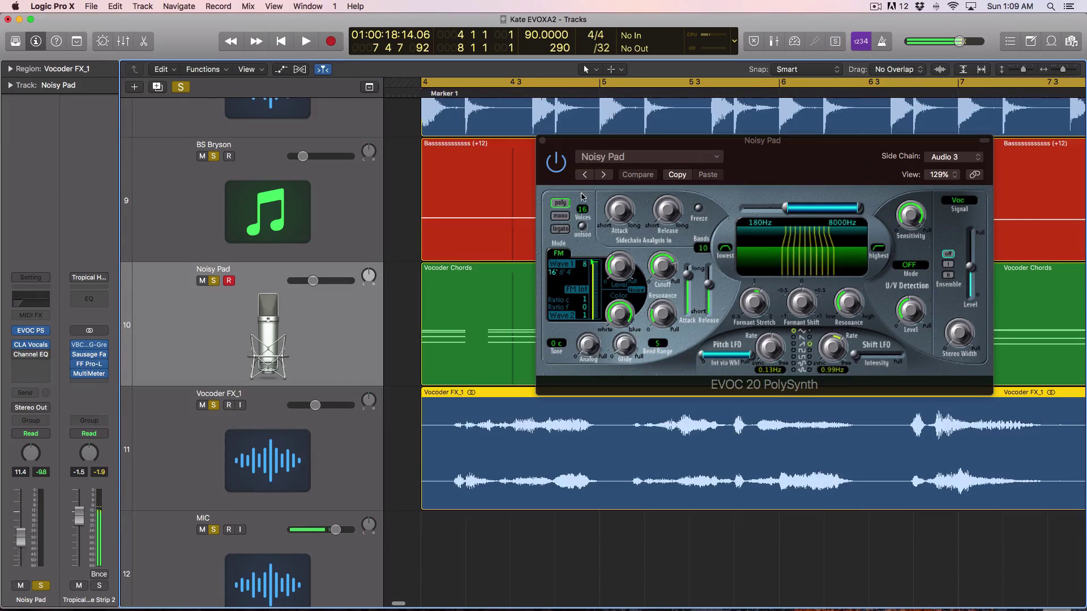
Step: Close the vocoder window and audition the bass region on the BS Bryson track in solo
{"action": "left_click", "coordinate": [542, 140]}
{"action": "scroll", "coordinate": [543, 317], "scroll_direction": "up", "scroll_amount": 5}
{"action": "left_click", "coordinate": [545, 331]}
{"action": "key", "text": "ctrl+s"}
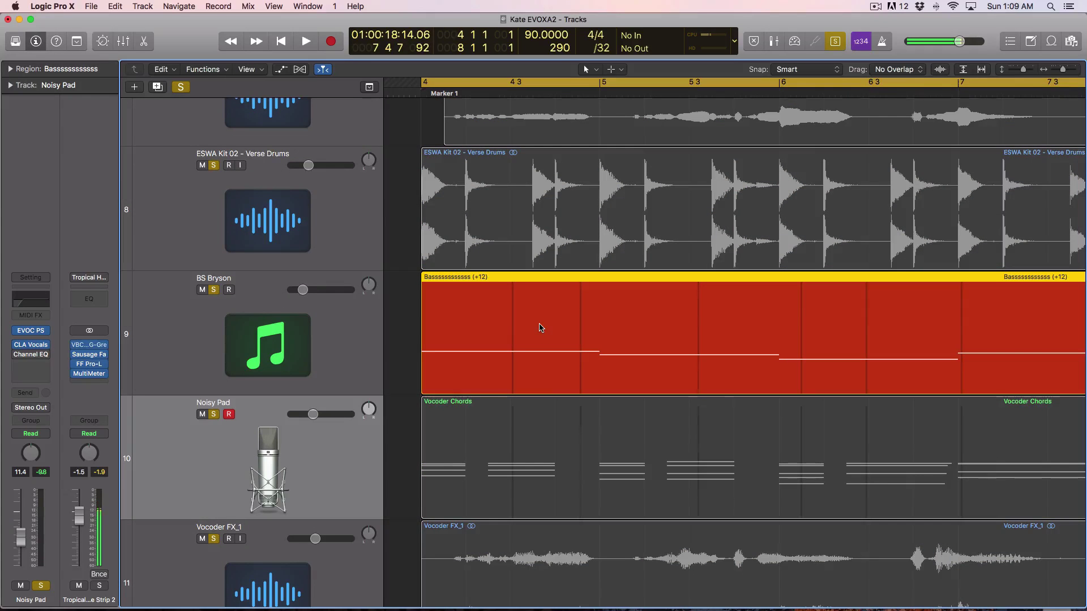
{"action": "key", "text": "shift+space"}
{"action": "key", "text": "space"}
{"action": "key", "text": "ctrl+s"}
Step: Audition the ESWA Kit 02 - Verse Drums region in solo and clear the solo
{"action": "left_click", "coordinate": [465, 208]}
{"action": "scroll", "coordinate": [465, 208], "scroll_direction": "up", "scroll_amount": 5}
{"action": "key", "text": "ctrl+s"}
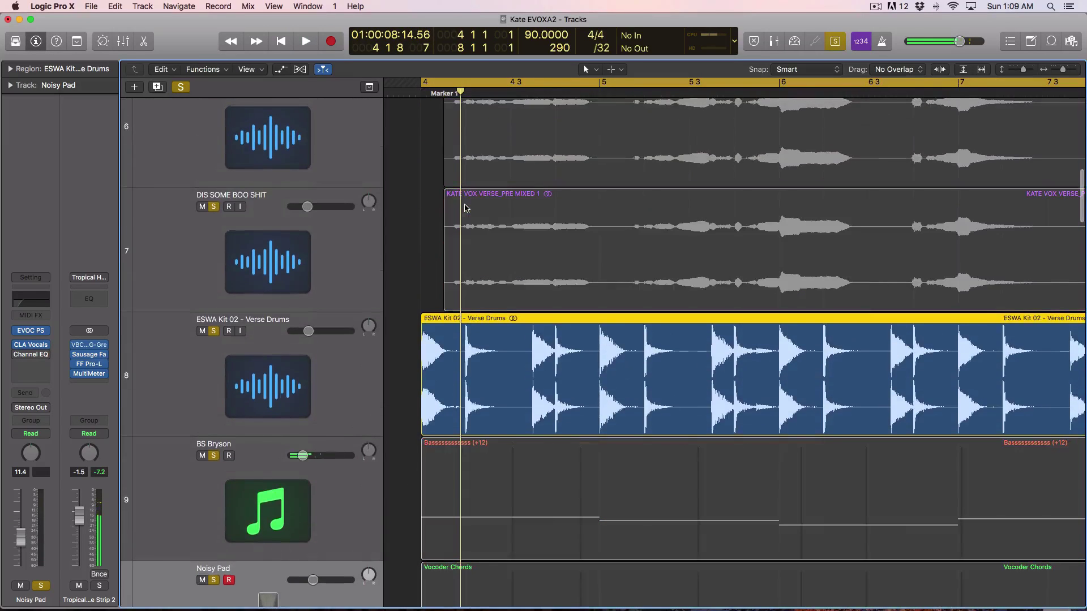
{"action": "key", "text": "space"}
{"action": "key", "text": "space"}
{"action": "key", "text": "ctrl+s"}
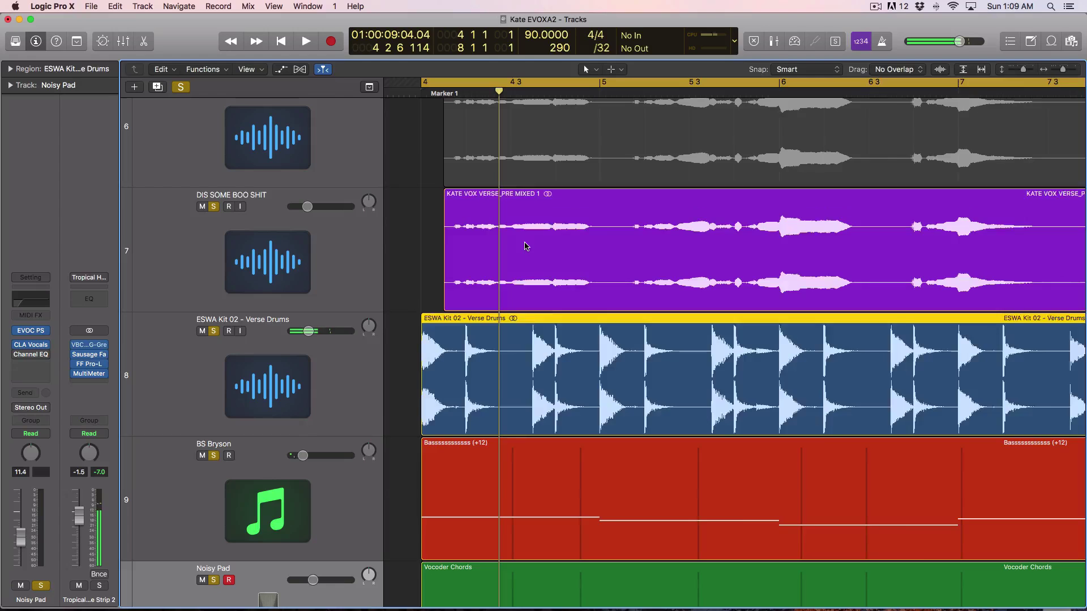
Step: Select the pre-mixed verse vocal region and its audio track, track 7
{"action": "left_click", "coordinate": [526, 246]}
{"action": "scroll", "coordinate": [526, 246], "scroll_direction": "down", "scroll_amount": 3}
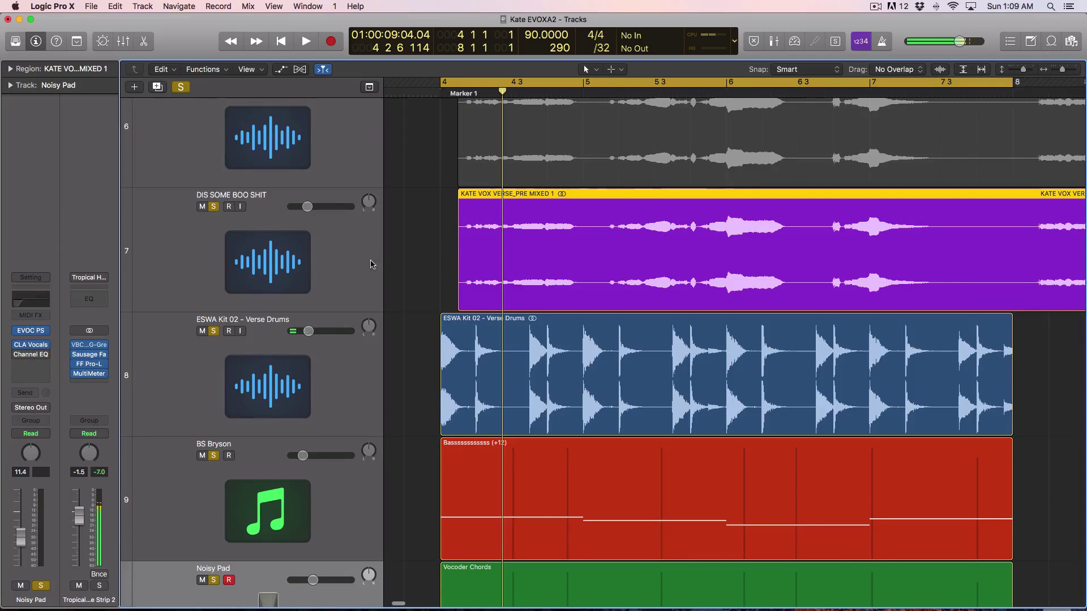
{"action": "left_click", "coordinate": [371, 265]}
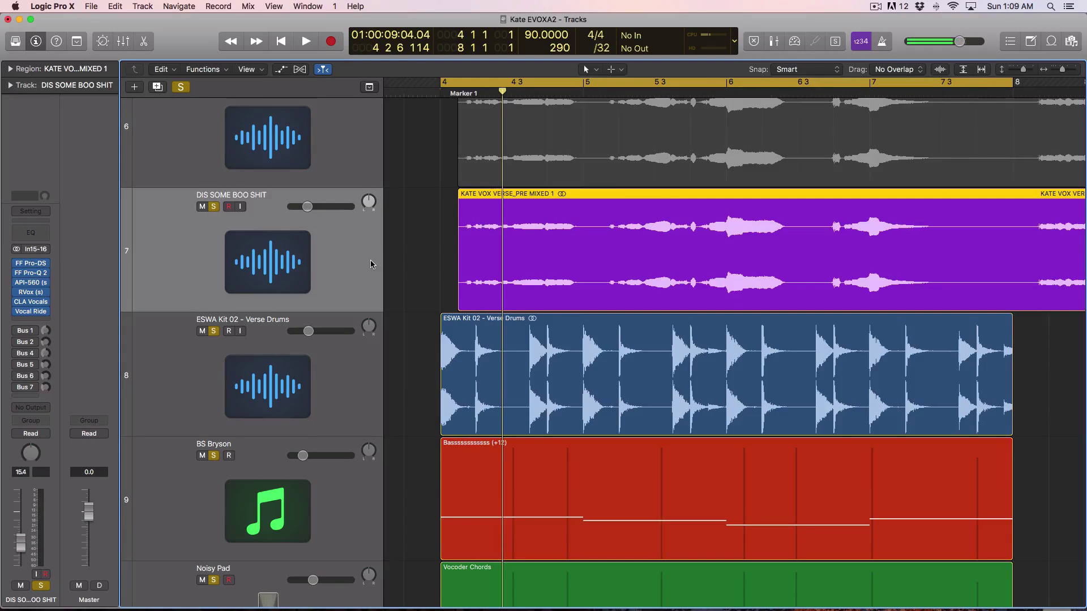
Step: Reopen the EVOC 20 PolySynth on the Noisy Pad track and select the Vocoder Chords and Vocoder FX_1 regions
{"action": "scroll", "coordinate": [371, 265], "scroll_direction": "down", "scroll_amount": 3}
{"action": "left_click", "coordinate": [313, 464]}
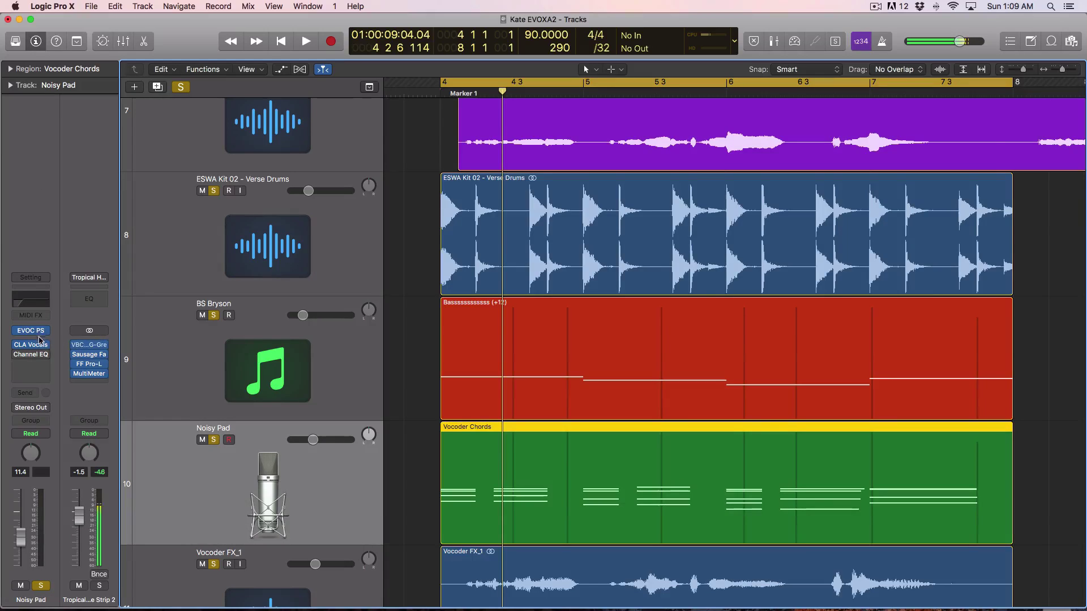
{"action": "left_click", "coordinate": [30, 331]}
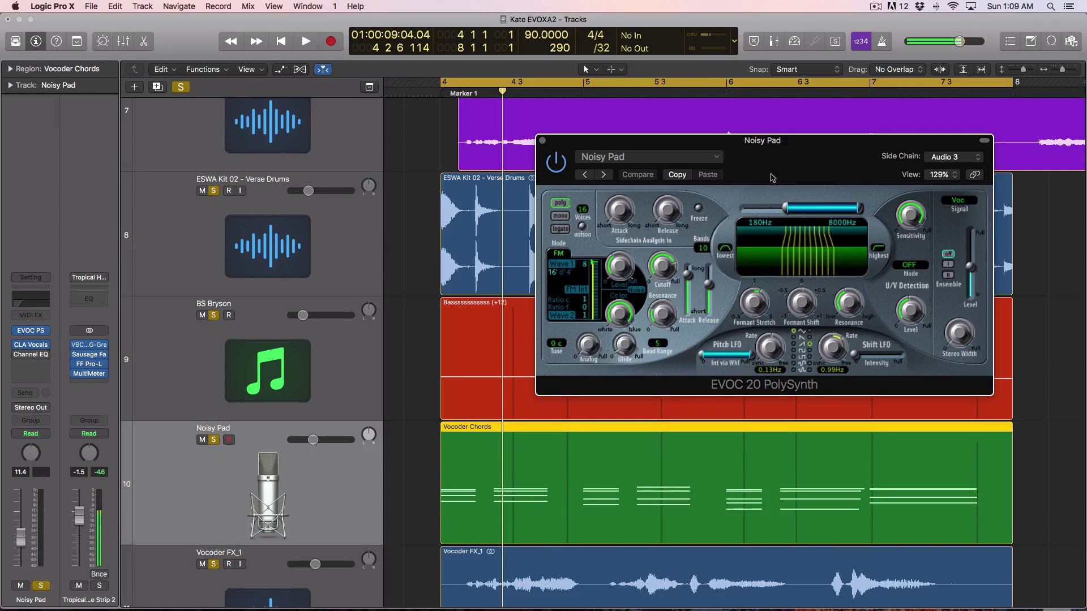
{"action": "left_click_drag", "start_coordinate": [774, 154], "coordinate": [743, 161]}
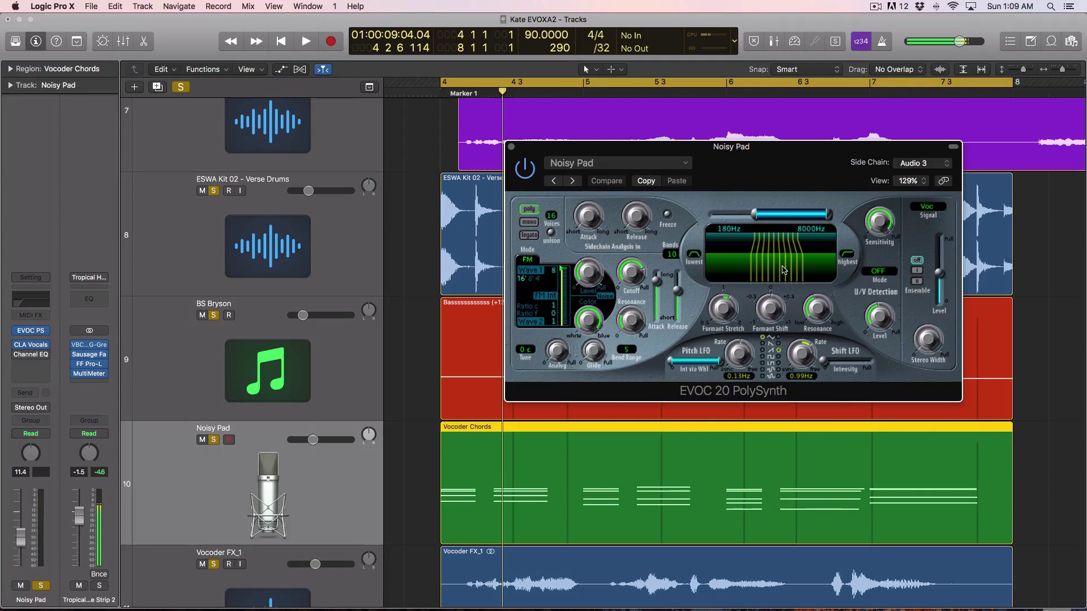
{"action": "scroll", "coordinate": [433, 442], "scroll_direction": "down", "scroll_amount": 3}
{"action": "left_click_drag", "start_coordinate": [432, 440], "coordinate": [508, 500]}
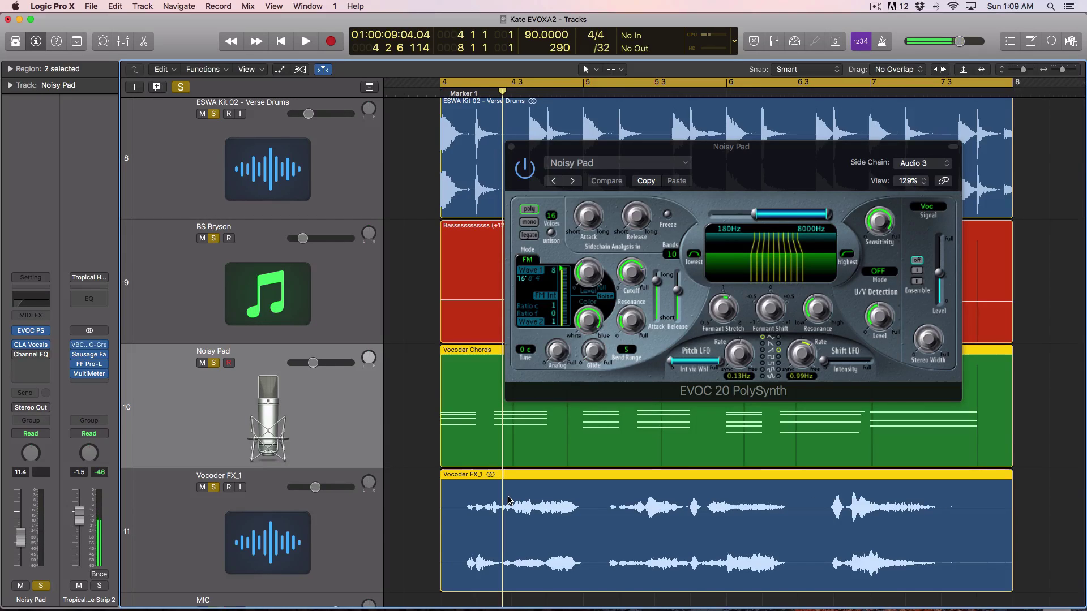
Step: Close the vocoder window and load EVOC 20 PS (Vocoder Synth) from Logic Stock as the Noisy Pad track's instrument
{"action": "left_click", "coordinate": [511, 149]}
{"action": "left_click", "coordinate": [344, 372]}
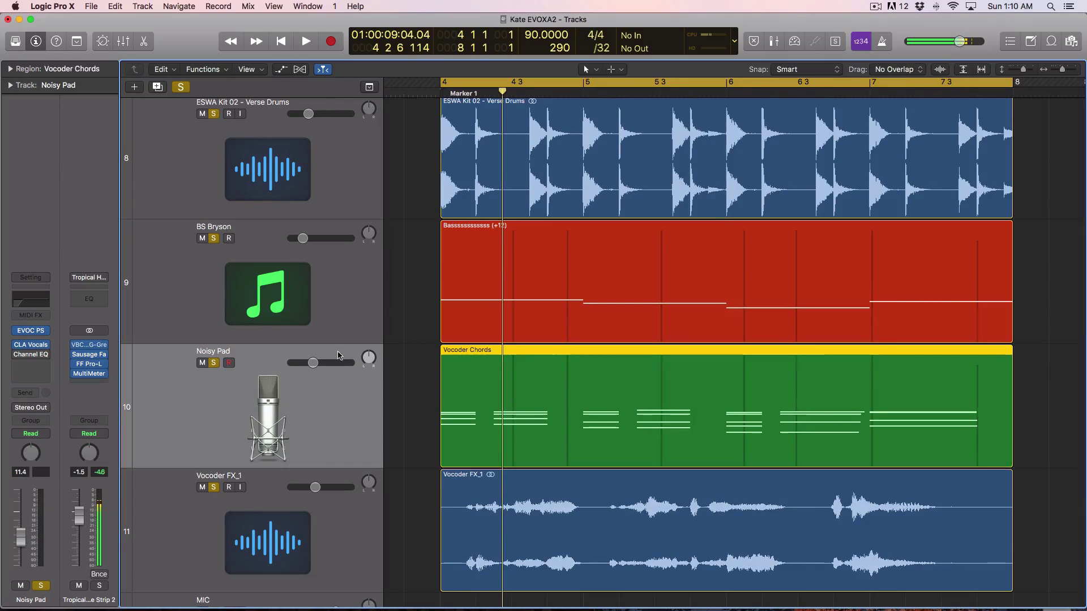
{"action": "left_click", "coordinate": [51, 332]}
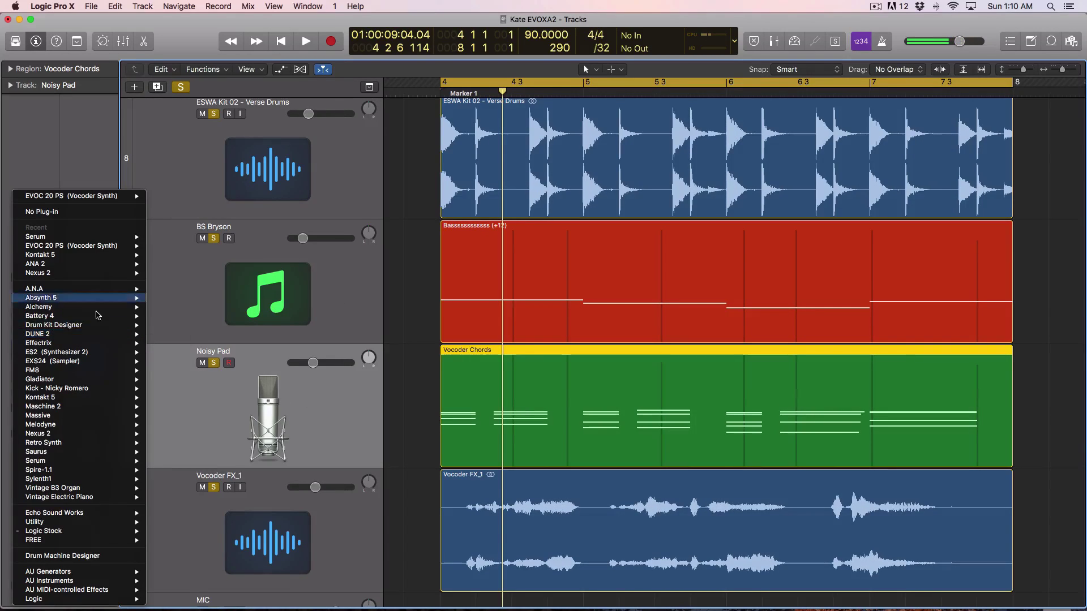
{"action": "mouse_move", "coordinate": [95, 532]}
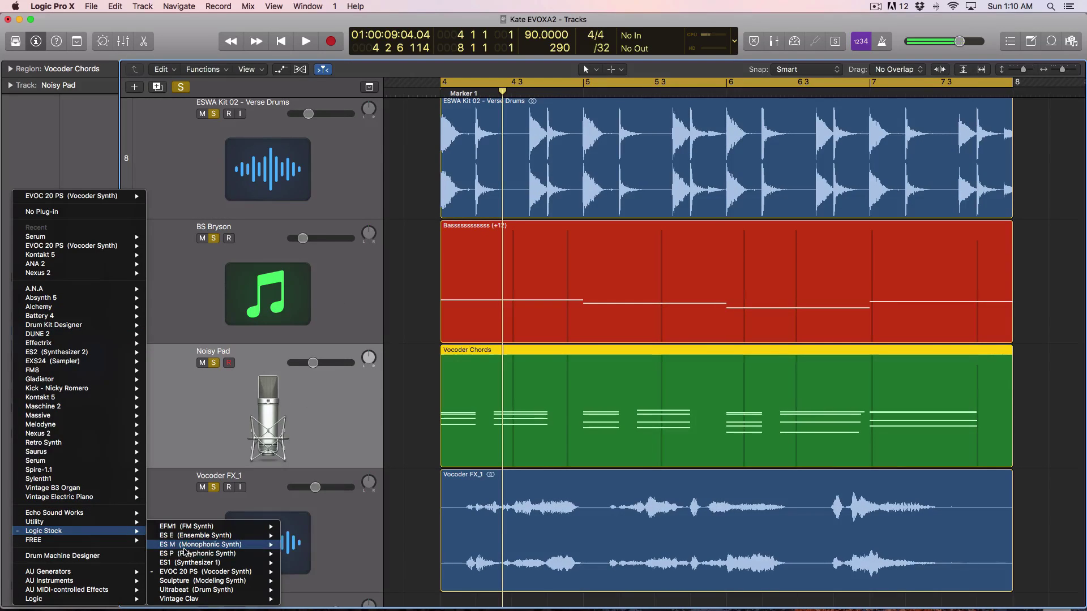
{"action": "mouse_move", "coordinate": [207, 574]}
{"action": "left_click", "coordinate": [302, 573]}
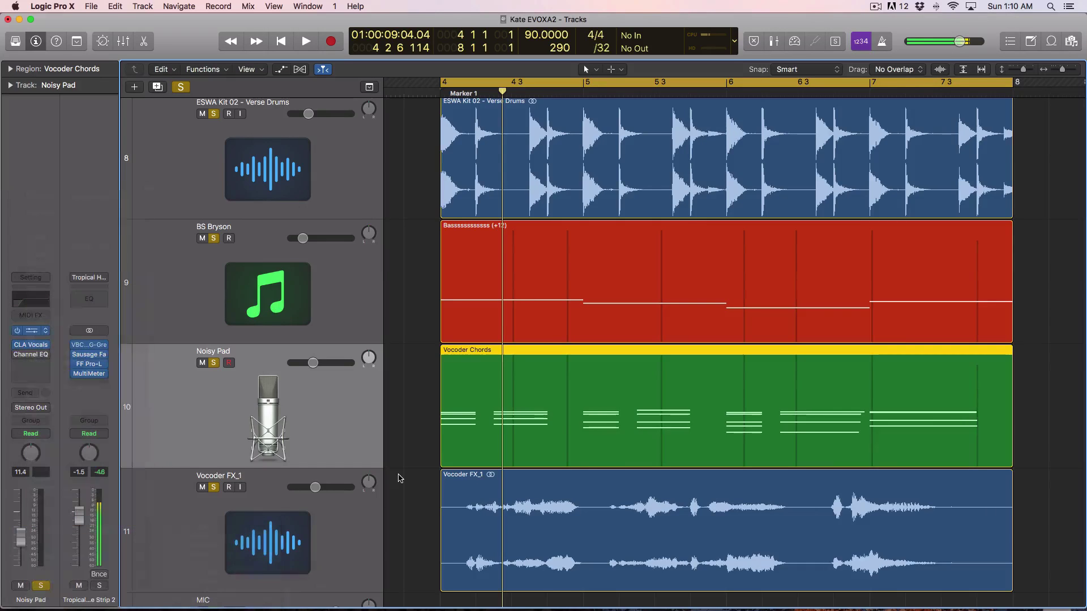
Step: Reposition the EVOC 20 PolySynth window and enlarge its view to 134% before closing it
{"action": "left_click_drag", "start_coordinate": [718, 157], "coordinate": [671, 146]}
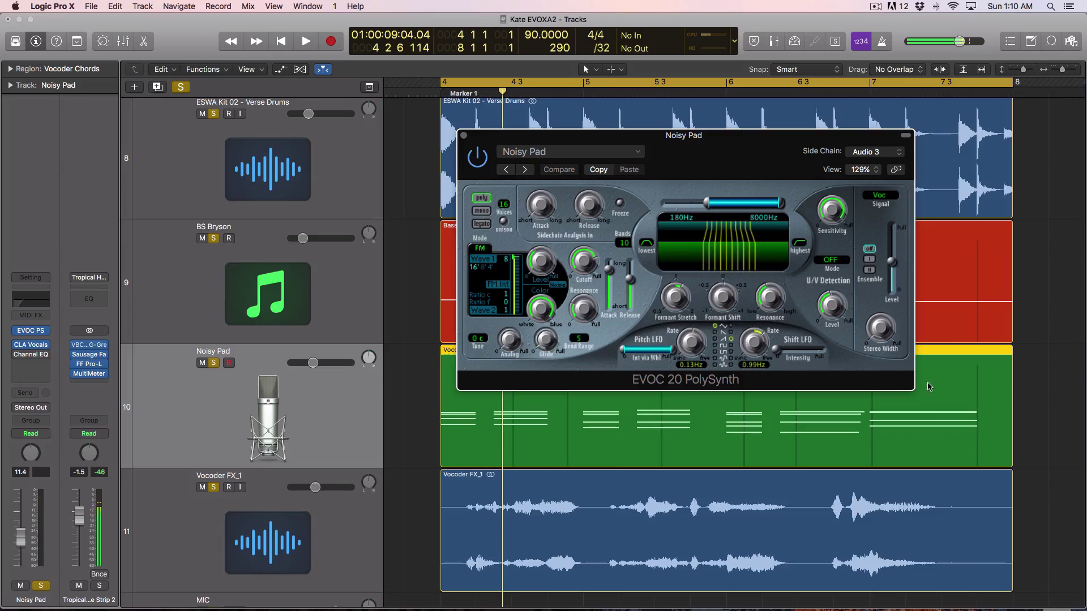
{"action": "left_click_drag", "start_coordinate": [913, 389], "coordinate": [935, 398]}
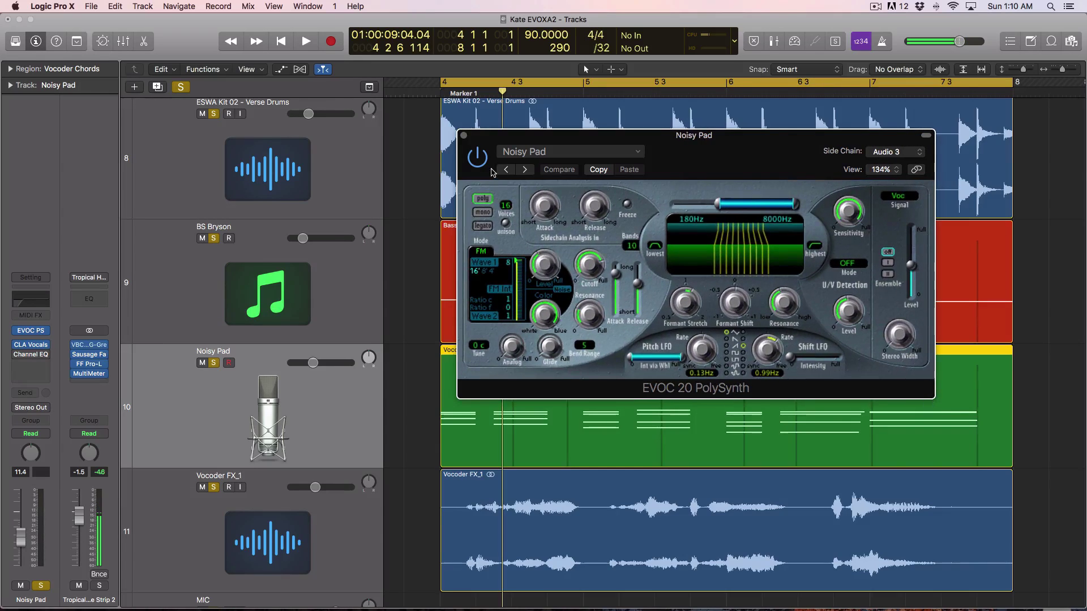
{"action": "left_click", "coordinate": [462, 134]}
Step: Solo the pre-mixed verse vocal region and route its track to Stereo Output
{"action": "scroll", "coordinate": [470, 147], "scroll_direction": "up", "scroll_amount": 5}
{"action": "left_click", "coordinate": [331, 304]}
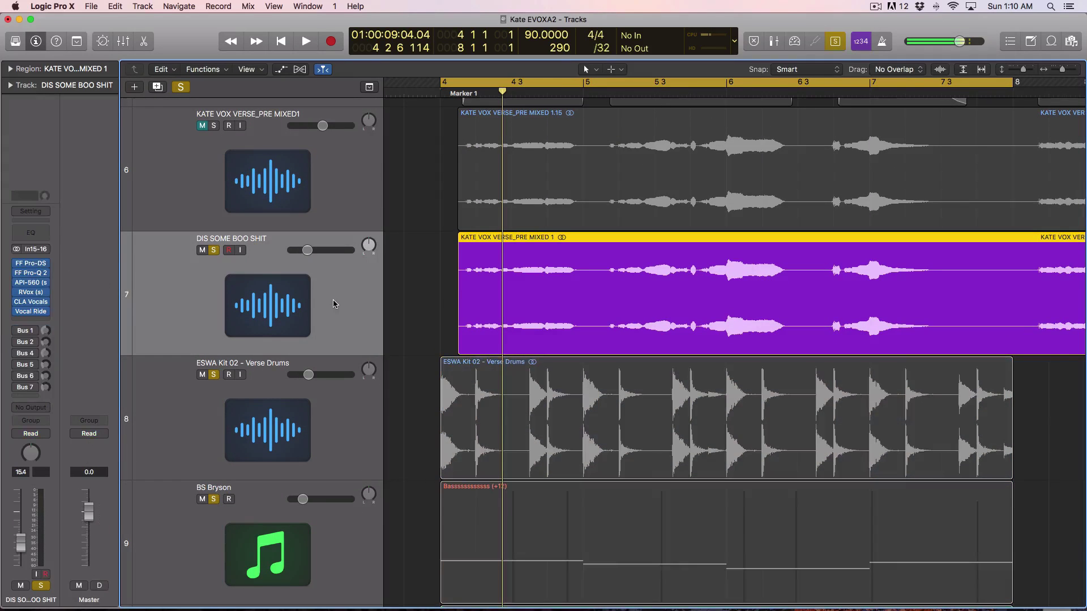
{"action": "left_click", "coordinate": [43, 412]}
{"action": "mouse_move", "coordinate": [62, 423]}
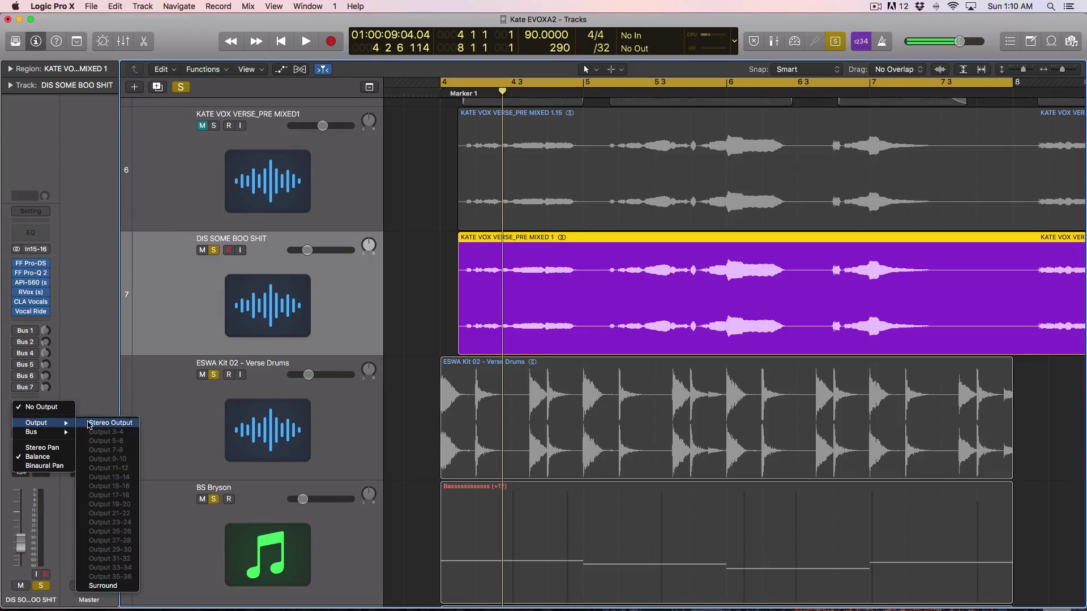
{"action": "left_click", "coordinate": [107, 423]}
Step: Turn off cycle mode and audition the soloed verse vocal from near bar 4, clearing the solo at the end
{"action": "left_click", "coordinate": [488, 83]}
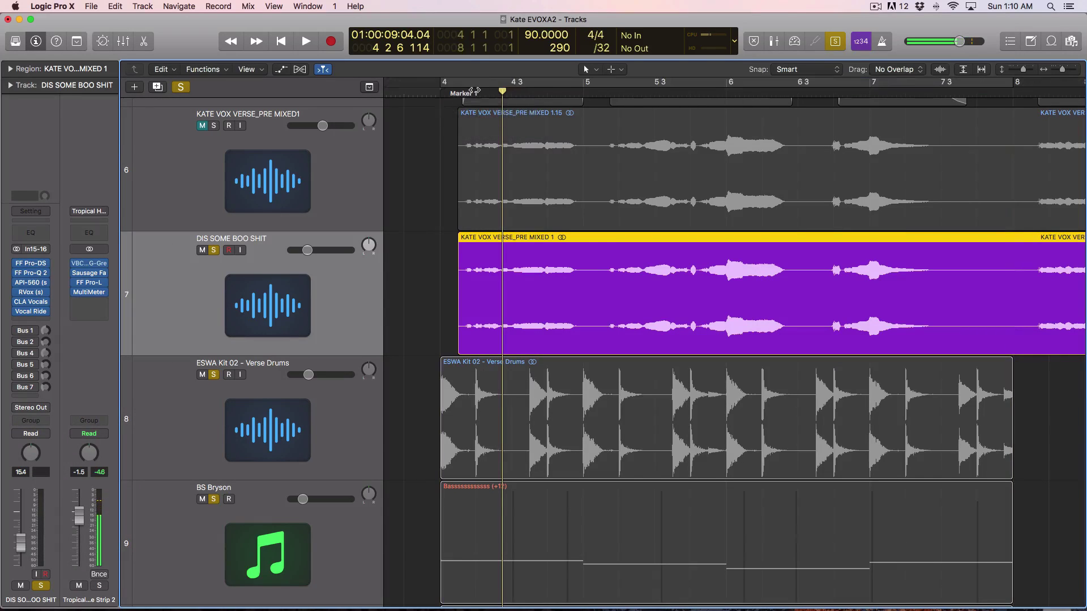
{"action": "left_click", "coordinate": [474, 91]}
{"action": "key", "text": "super+Right"}
{"action": "key", "text": "super+Right"}
{"action": "key", "text": "super+Right"}
{"action": "key", "text": "space"}
{"action": "key", "text": "super+Down"}
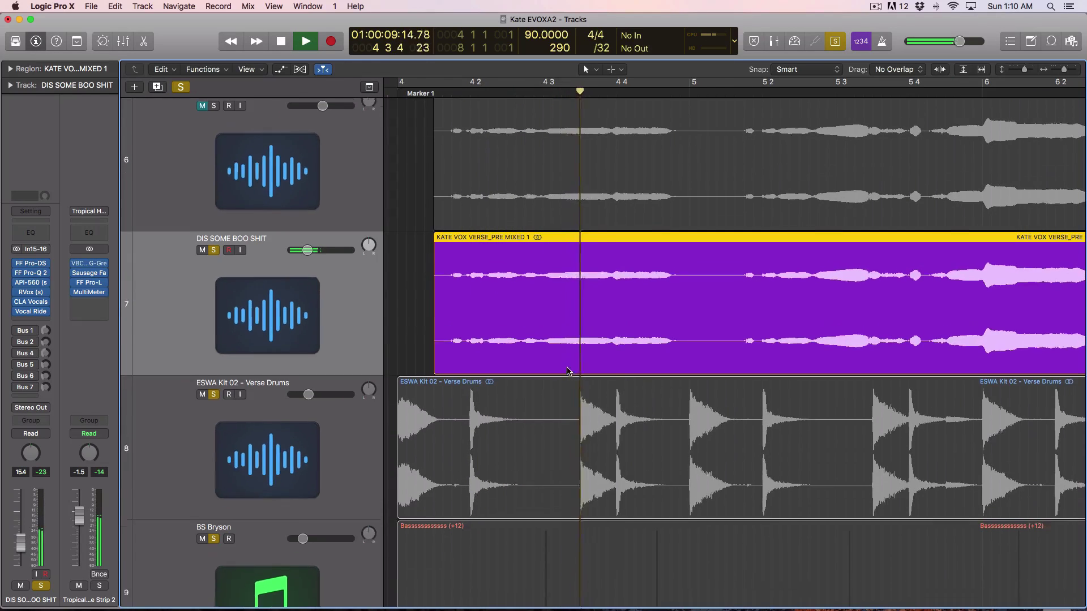
{"action": "key", "text": "space"}
{"action": "key", "text": "ctrl+s"}
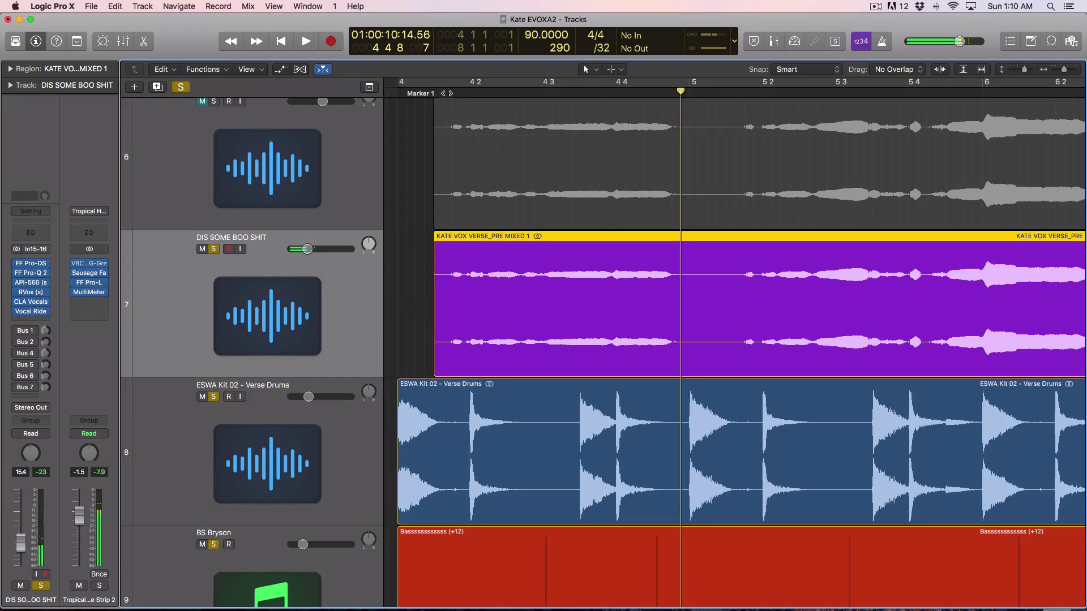
Step: Set the verse vocal track's output to No Output
{"action": "left_click", "coordinate": [31, 407]}
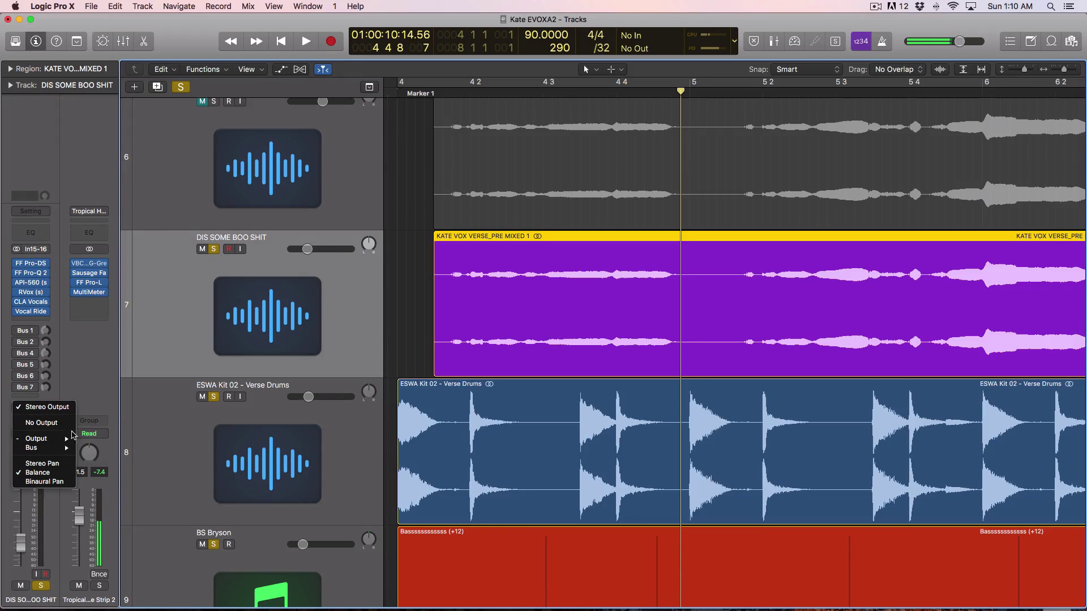
{"action": "left_click", "coordinate": [58, 424]}
Step: Review the EVOC 20 PolySynth settings on the Noisy Pad track and close the plug-in window
{"action": "scroll", "coordinate": [704, 325], "scroll_direction": "down", "scroll_amount": 5}
{"action": "scroll", "coordinate": [704, 325], "scroll_direction": "left", "scroll_amount": 3}
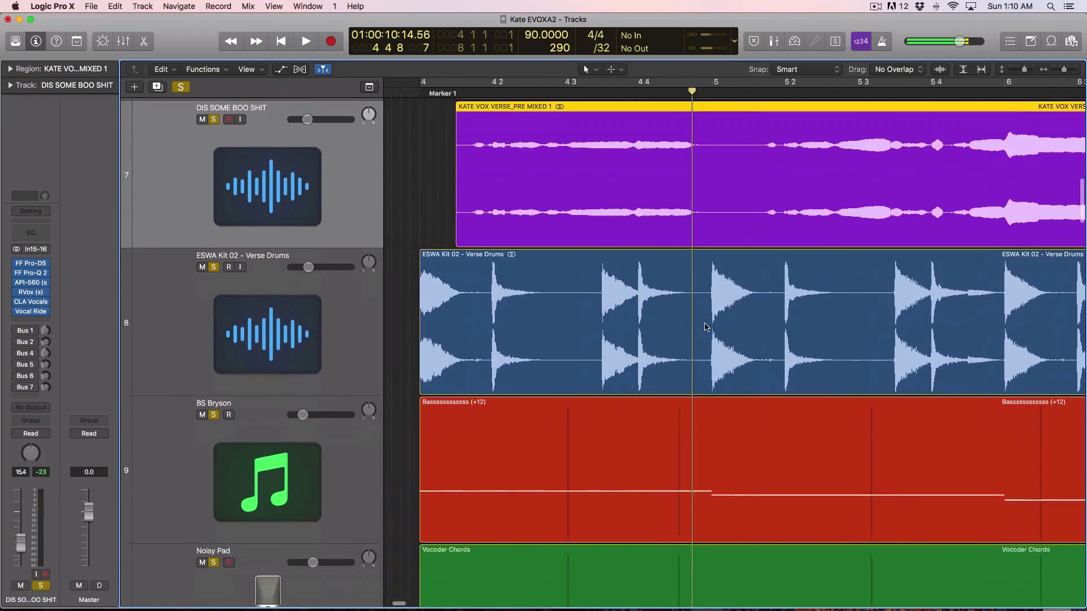
{"action": "left_click", "coordinate": [663, 432]}
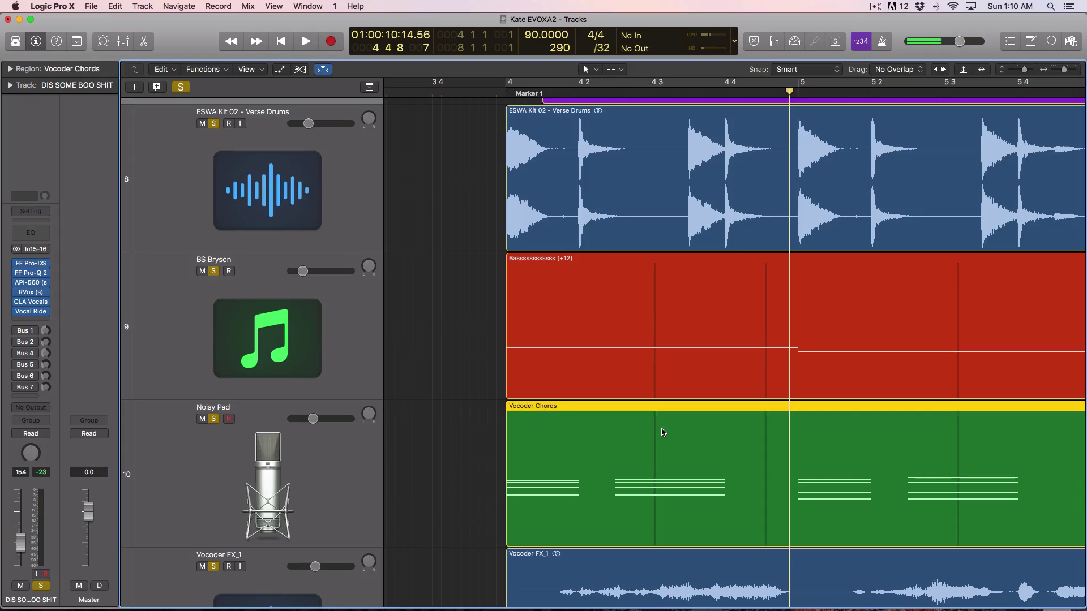
{"action": "left_click", "coordinate": [378, 457]}
{"action": "left_click", "coordinate": [29, 330]}
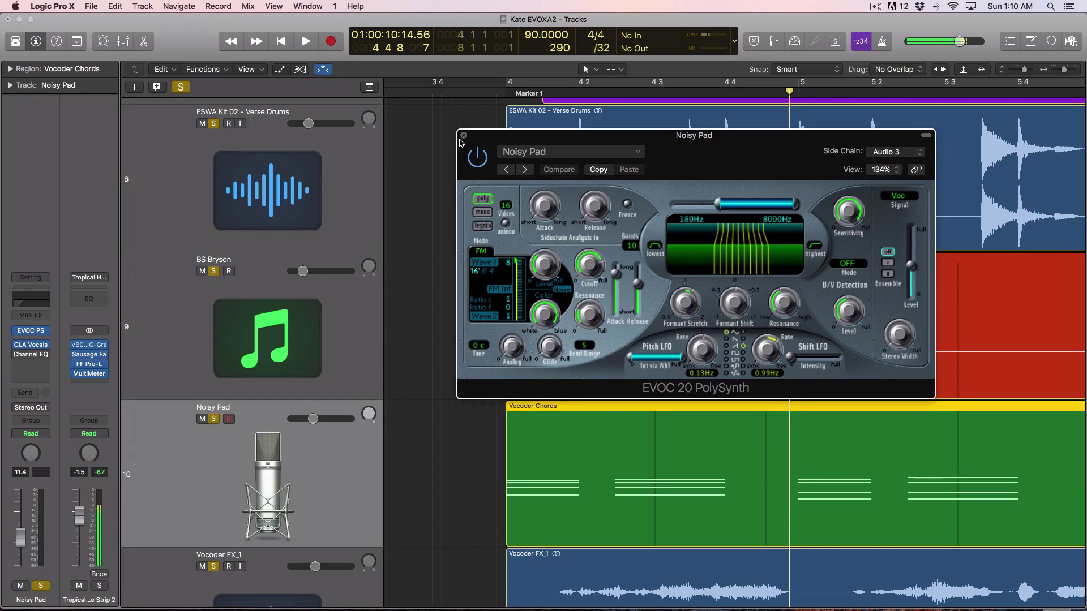
{"action": "left_click", "coordinate": [537, 404]}
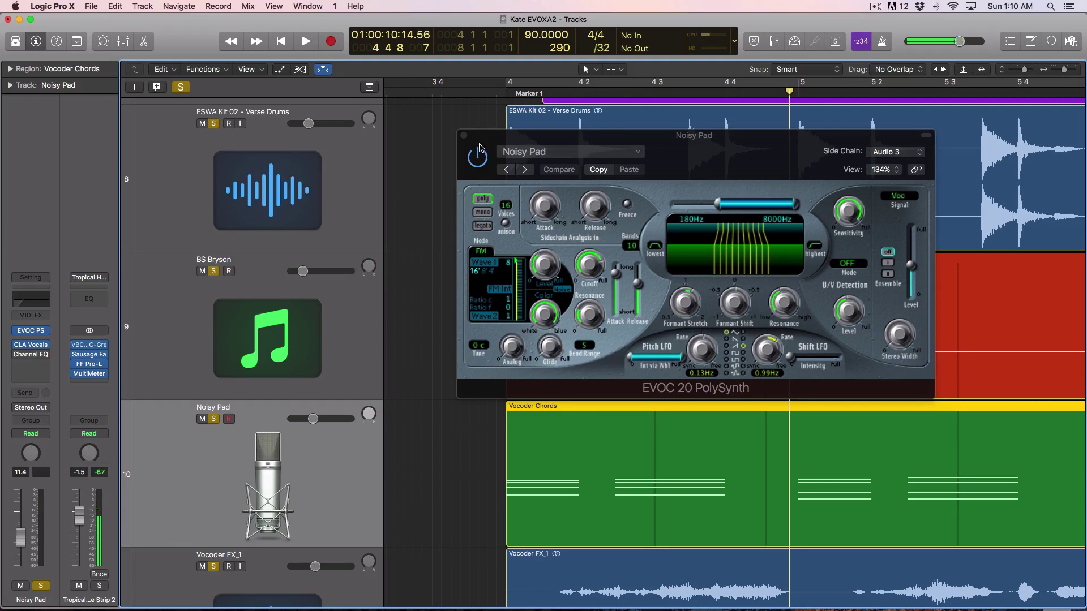
{"action": "left_click", "coordinate": [464, 135]}
{"action": "scroll", "coordinate": [482, 190], "scroll_direction": "up", "scroll_amount": 5}
{"action": "key", "text": "super+Left"}
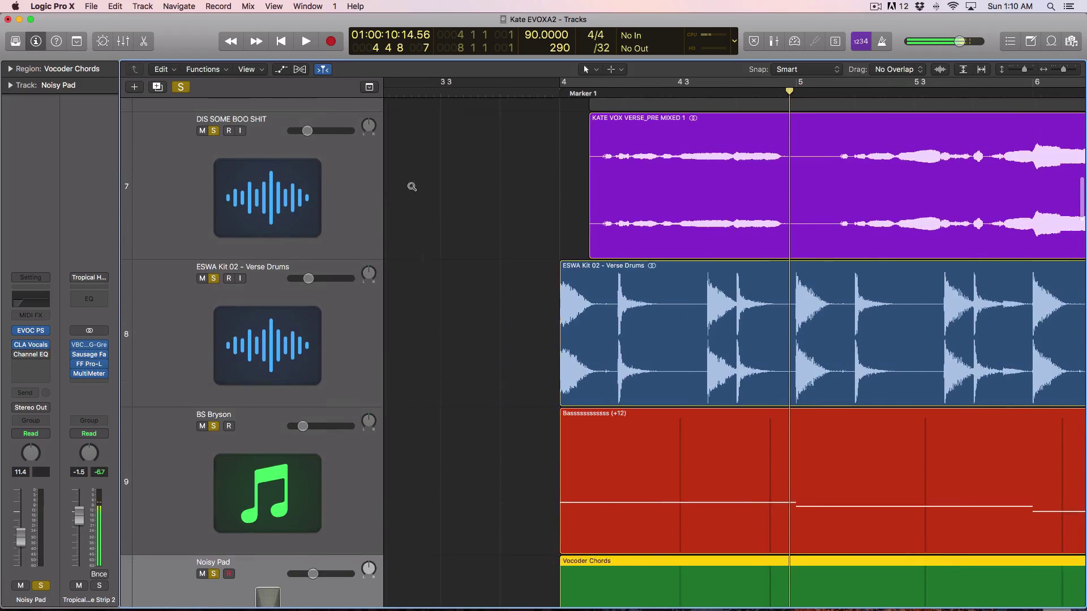
Step: Check the Bus 1 send on the verse vocal track, briefly toggling solo mode on its selected region
{"action": "left_click", "coordinate": [351, 201]}
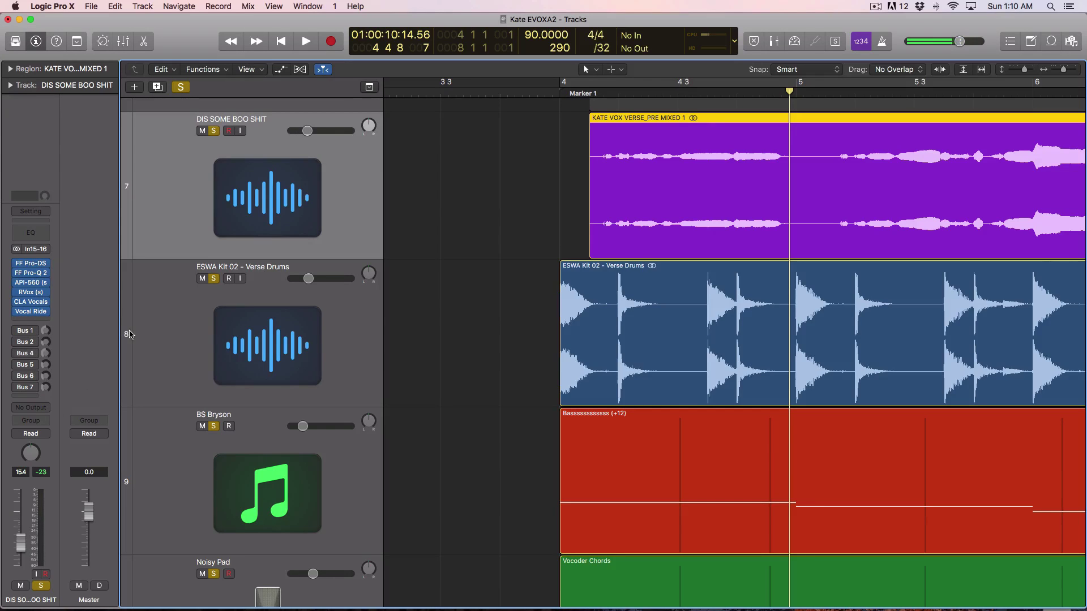
{"action": "left_click", "coordinate": [32, 331]}
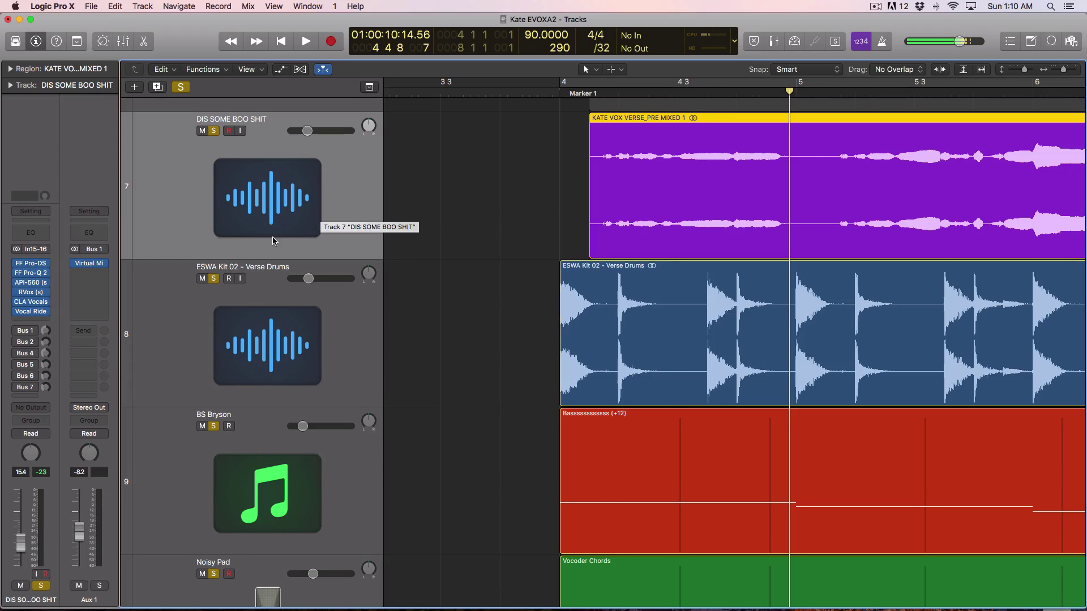
{"action": "key", "text": "ctrl+s"}
{"action": "key", "text": "ctrl+s"}
{"action": "key", "text": "ctrl+s"}
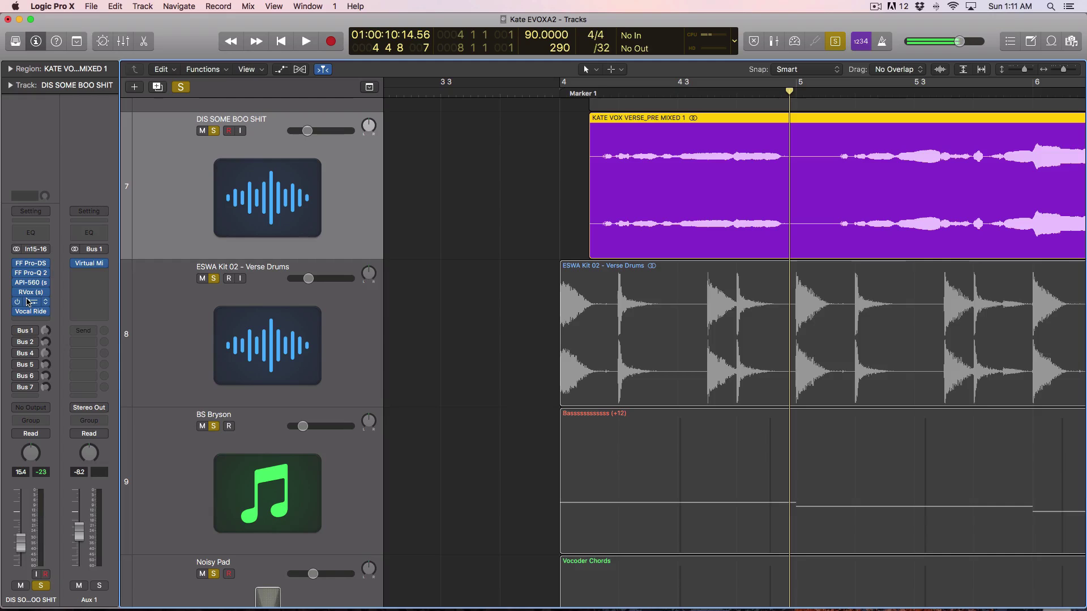
{"action": "key", "text": "ctrl+s"}
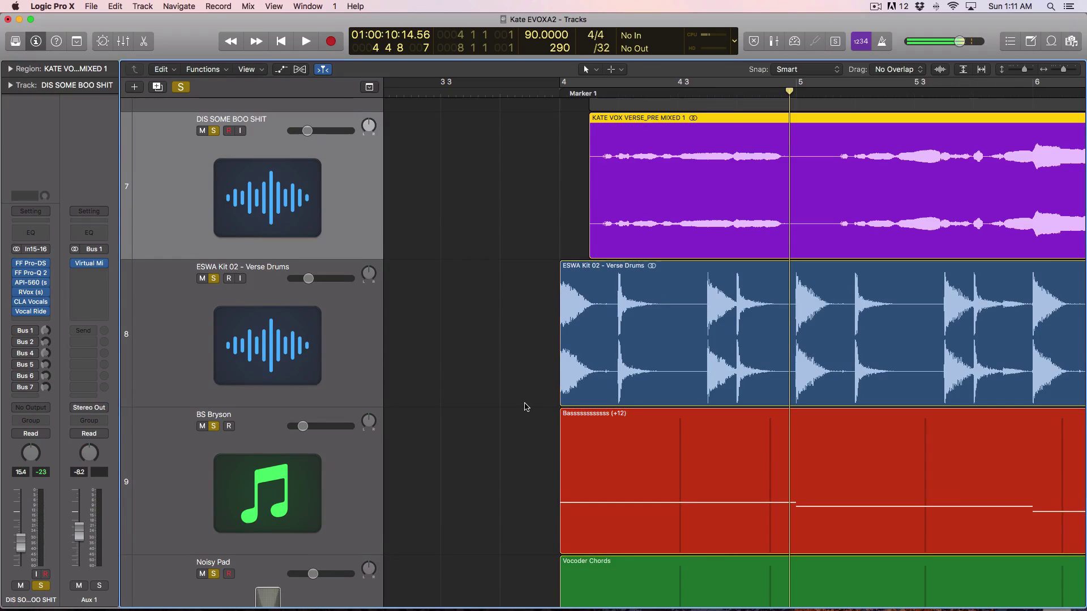
Step: Turn off solo on the Vocoder FX_1 track
{"action": "scroll", "coordinate": [525, 406], "scroll_direction": "down", "scroll_amount": 5}
{"action": "left_click", "coordinate": [340, 378]}
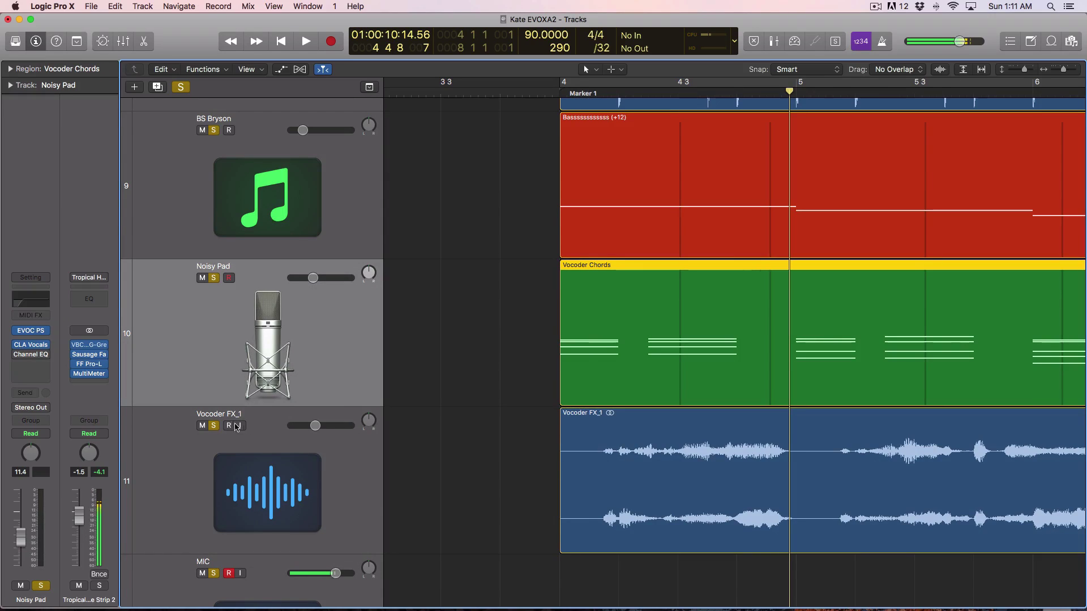
{"action": "left_click", "coordinate": [213, 426]}
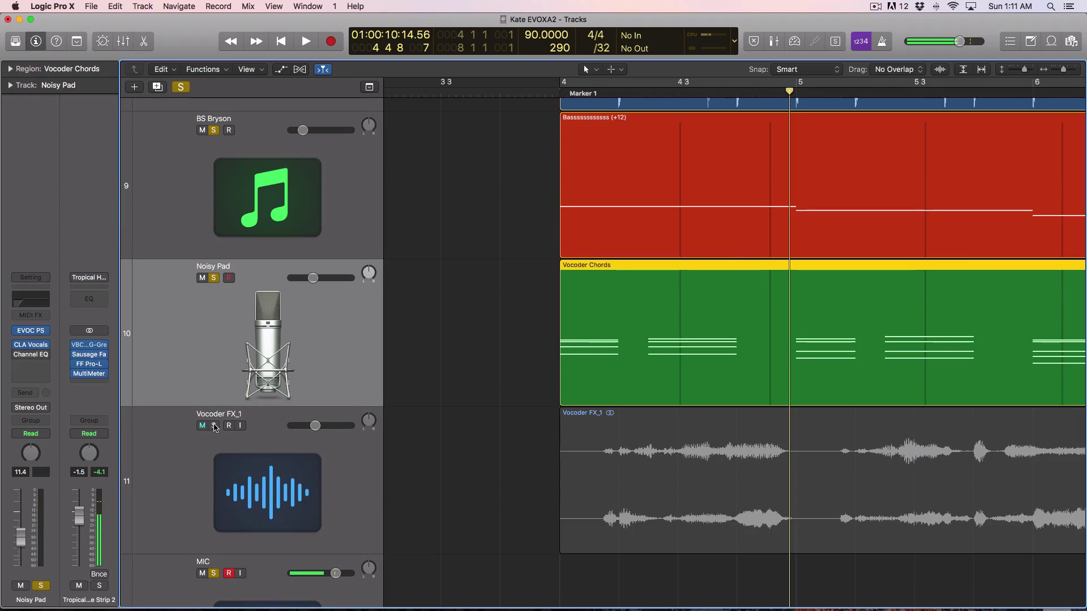
Step: Rename the Noisy Pad track as VOCODER
{"action": "double_click", "coordinate": [213, 266]}
{"action": "type", "text": "VOCO"}
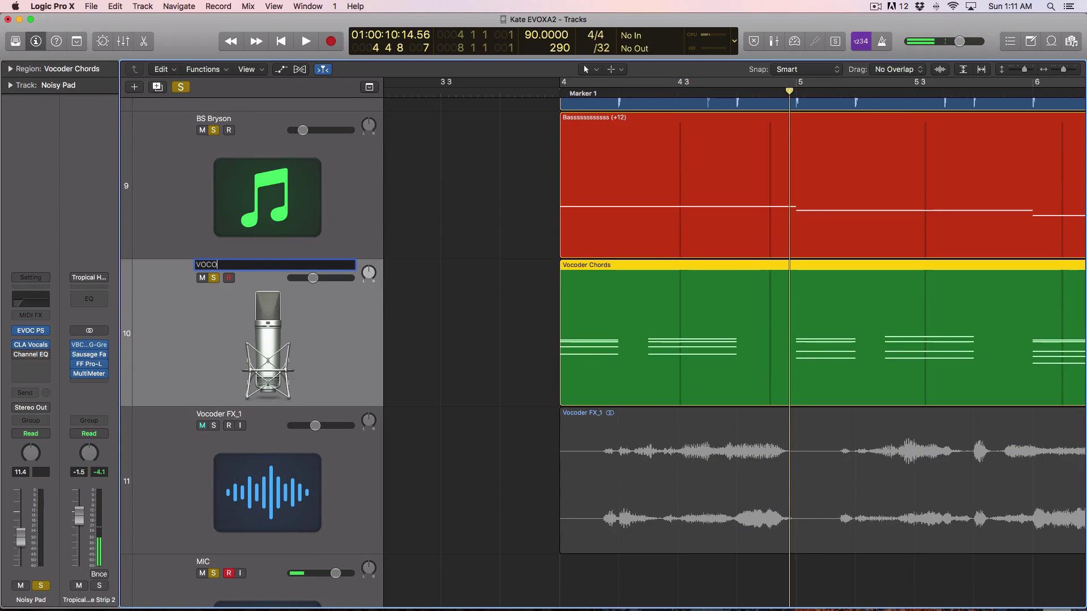
{"action": "type", "text": "DER"}
{"action": "key", "text": "Return"}
Step: Open the EVOC 20 PolySynth on the VOCODER track and choose the verse vocal track (Audio 3) as its side chain
{"action": "scroll", "coordinate": [294, 280], "scroll_direction": "up", "scroll_amount": 2}
{"action": "scroll", "coordinate": [294, 280], "scroll_direction": "up", "scroll_amount": 4}
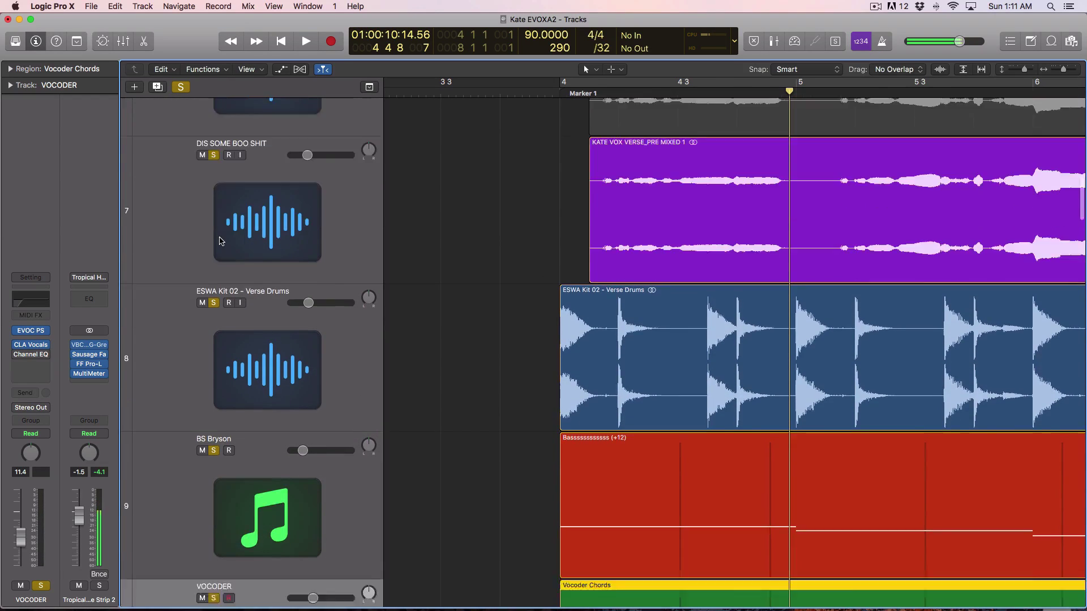
{"action": "scroll", "coordinate": [236, 190], "scroll_direction": "down", "scroll_amount": 5}
{"action": "left_click", "coordinate": [33, 335]}
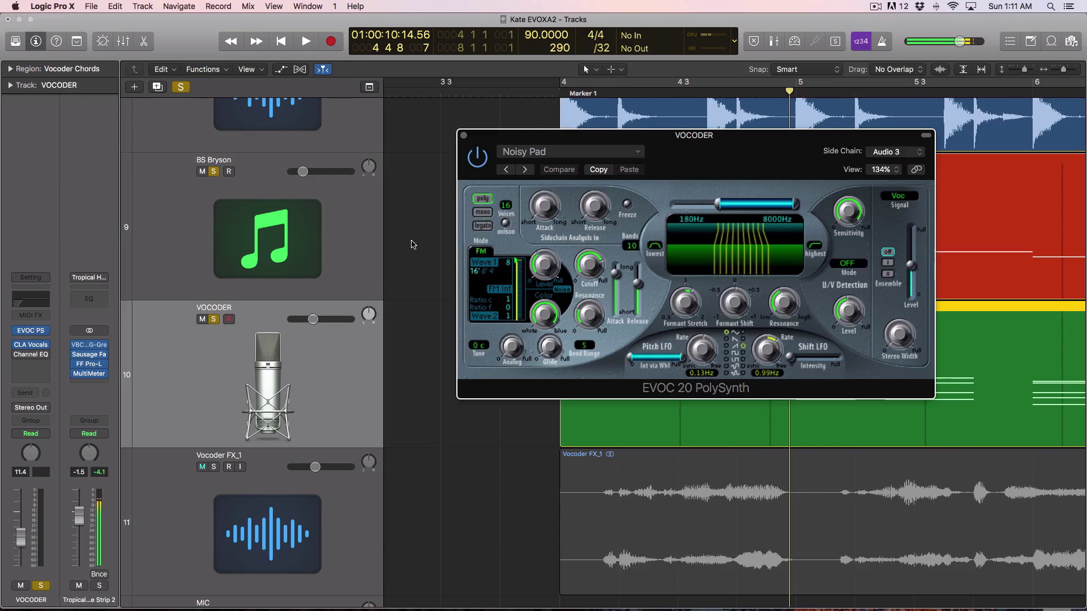
{"action": "left_click_drag", "start_coordinate": [771, 140], "coordinate": [638, 158]}
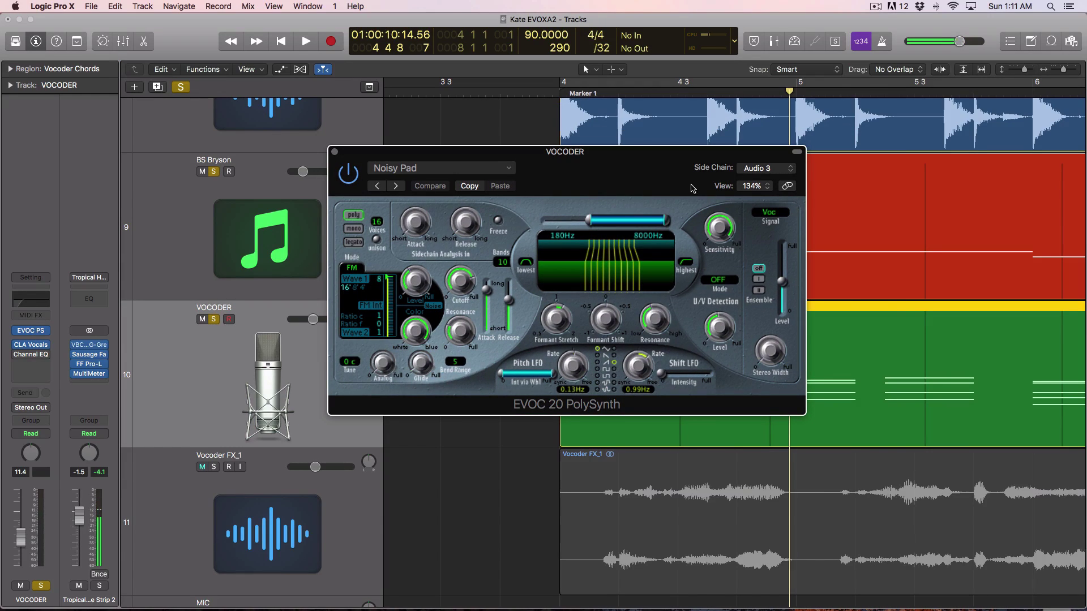
{"action": "left_click", "coordinate": [761, 169]}
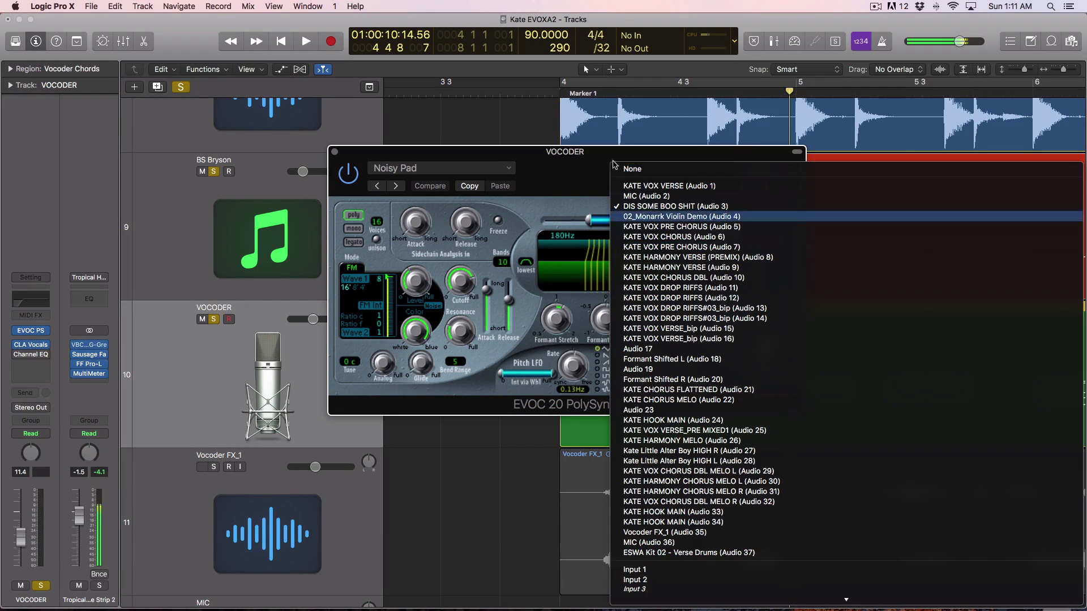
{"action": "left_click", "coordinate": [687, 206]}
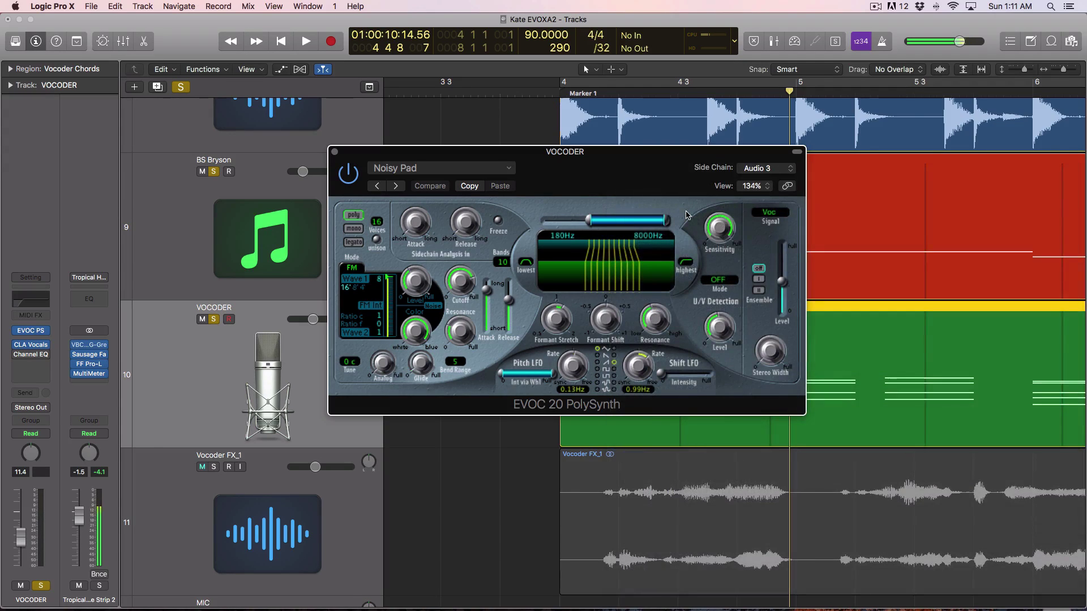
Step: Switch the vocoder's signal to Syn to audition the synth alone, return it to Voc, and recheck the side chain source
{"action": "left_click", "coordinate": [763, 214]}
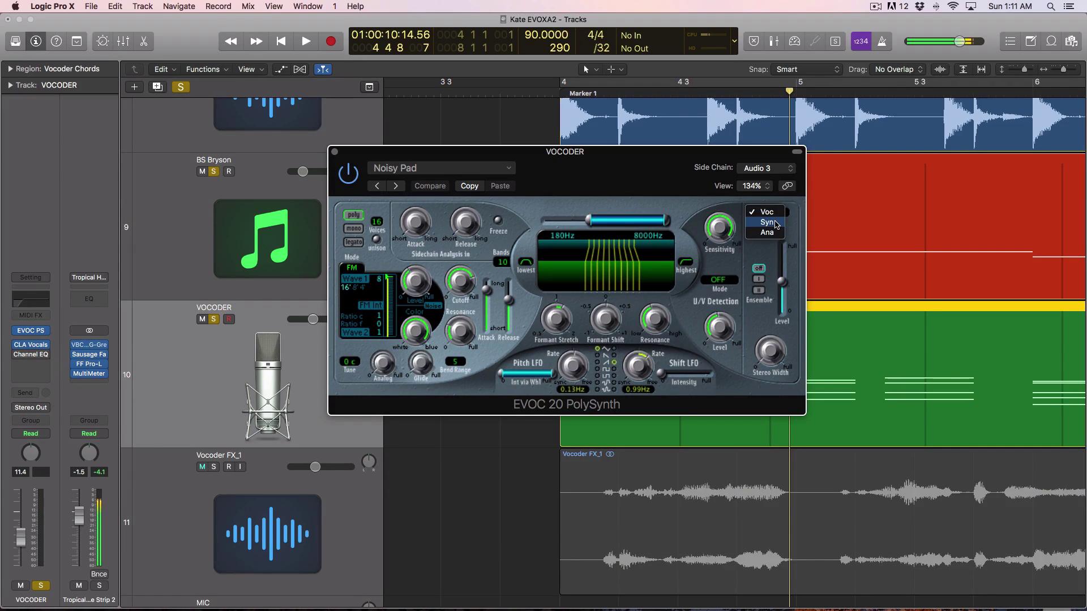
{"action": "left_click", "coordinate": [768, 222]}
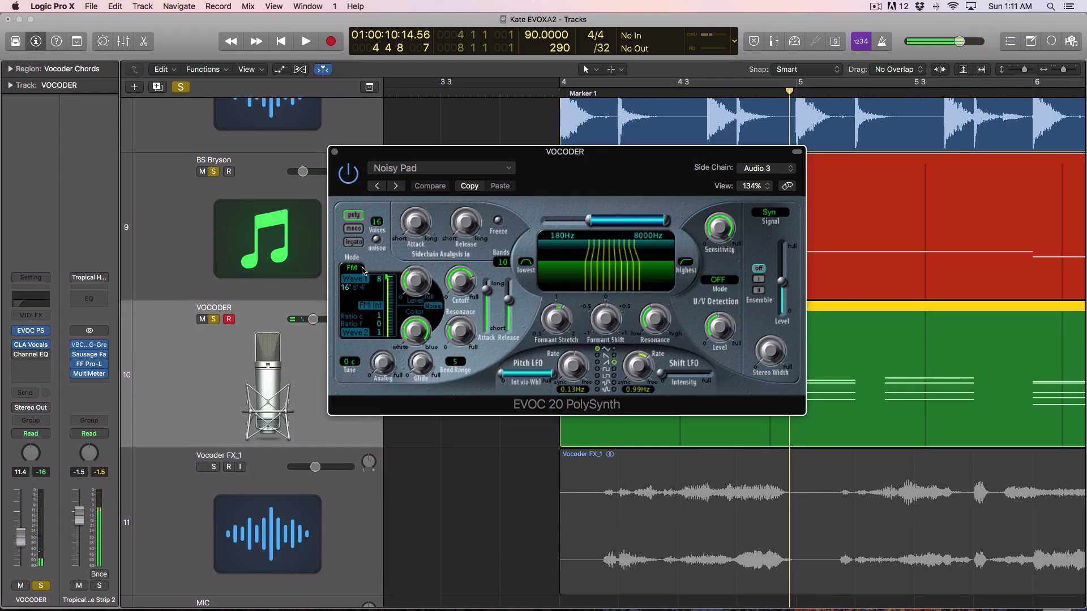
{"action": "left_click", "coordinate": [778, 214]}
{"action": "left_click", "coordinate": [776, 208]}
{"action": "left_click", "coordinate": [770, 169]}
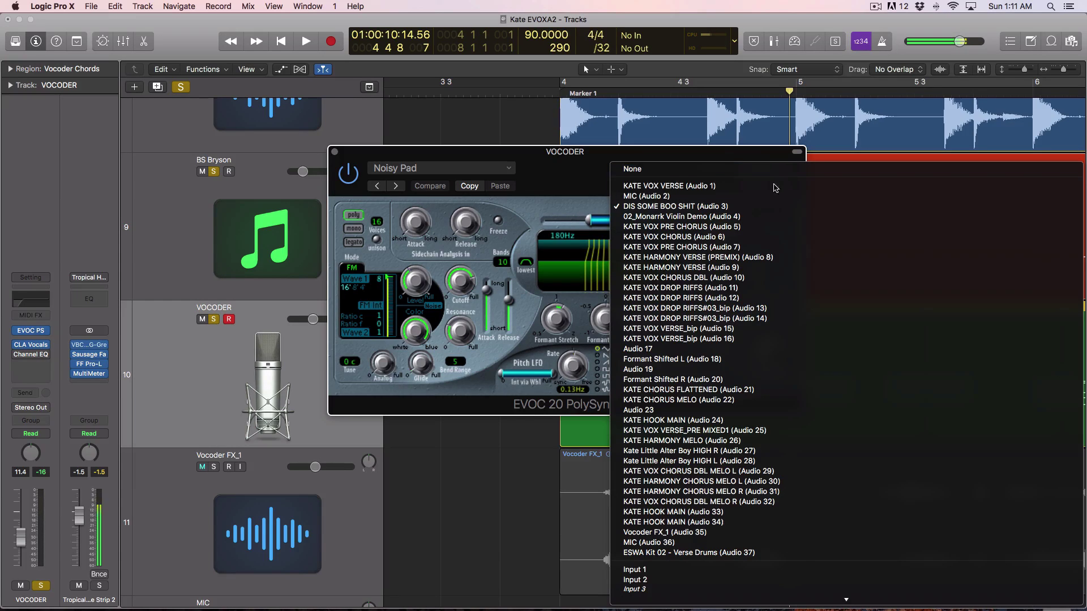
{"action": "left_click", "coordinate": [554, 180]}
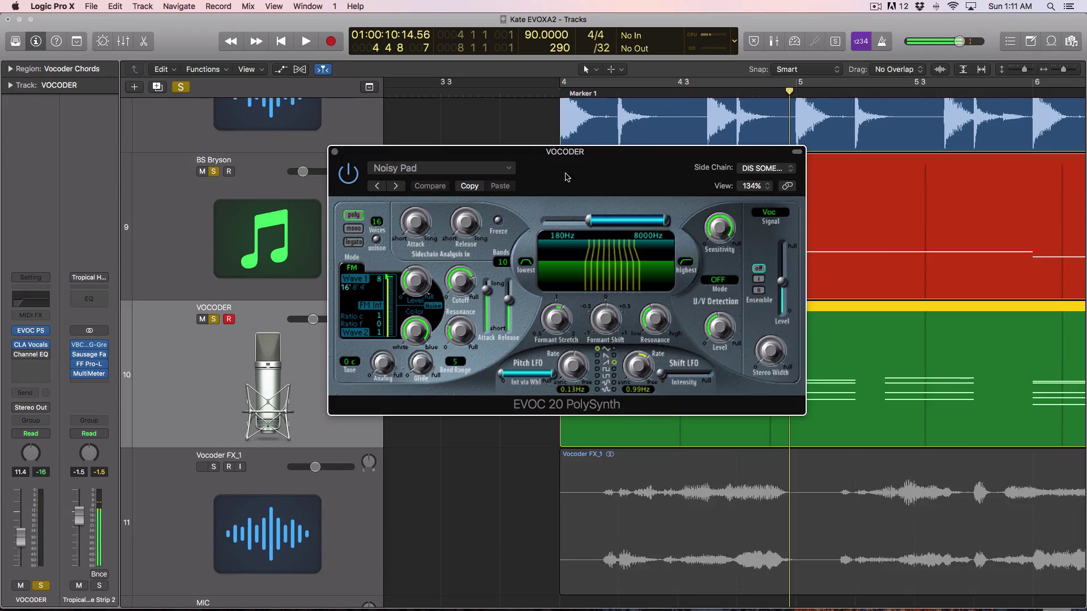
Step: Turn off solo on the ESWA Kit 02 - Verse Drums and BS Bryson tracks
{"action": "left_click_drag", "start_coordinate": [566, 177], "coordinate": [958, 165]}
{"action": "scroll", "coordinate": [627, 201], "scroll_direction": "up", "scroll_amount": 5}
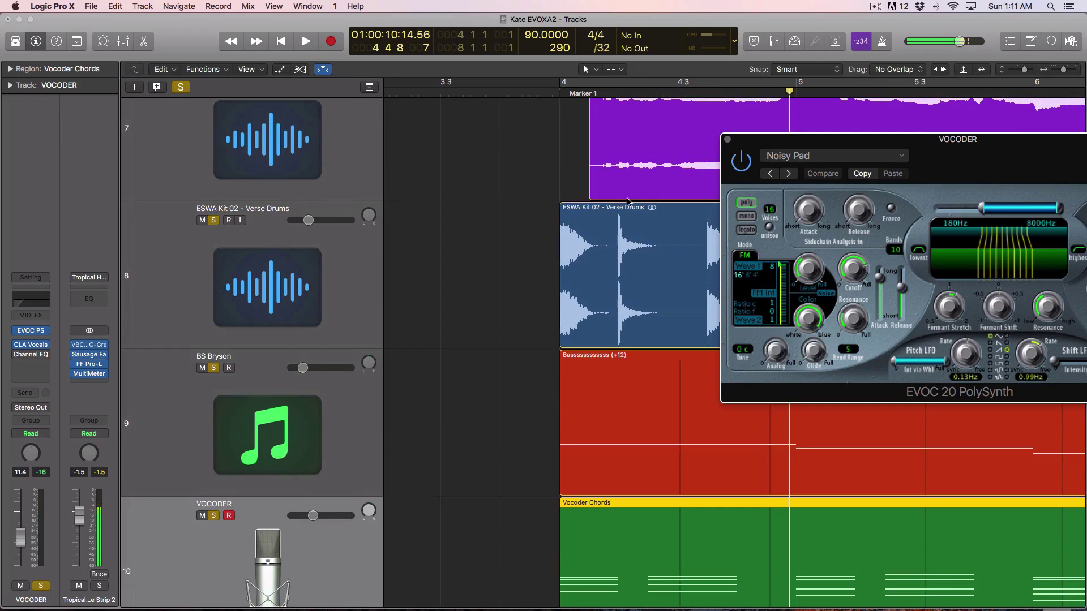
{"action": "left_click", "coordinate": [202, 220]}
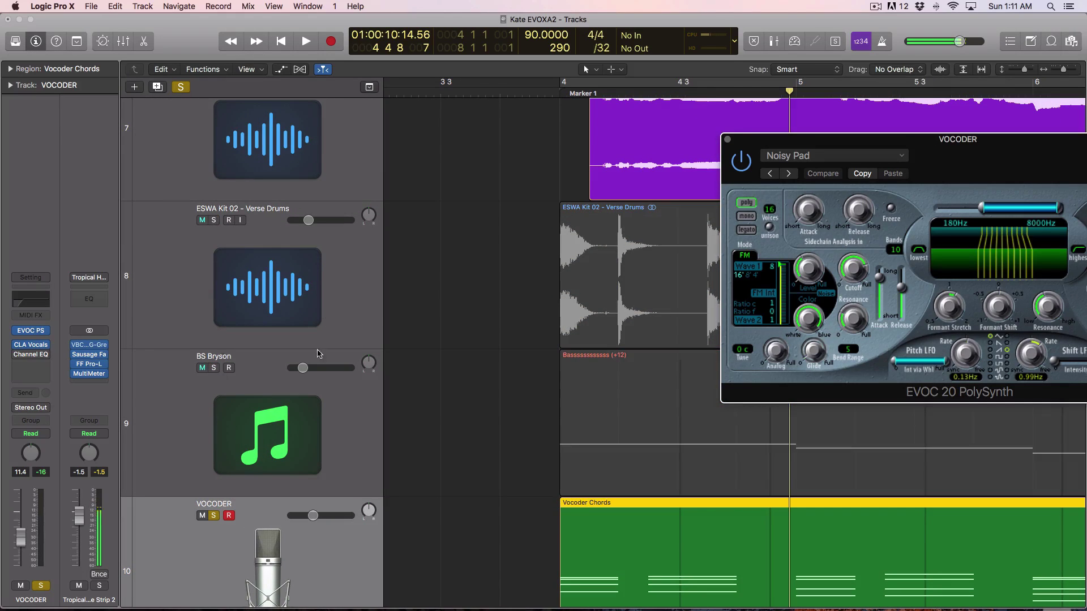
{"action": "left_click", "coordinate": [318, 354]}
Step: Audition the vocoder with the verse vocal from bar 4 to about bar 7
{"action": "key", "text": "super+Up"}
{"action": "key", "text": "super+Left"}
{"action": "left_click", "coordinate": [621, 98]}
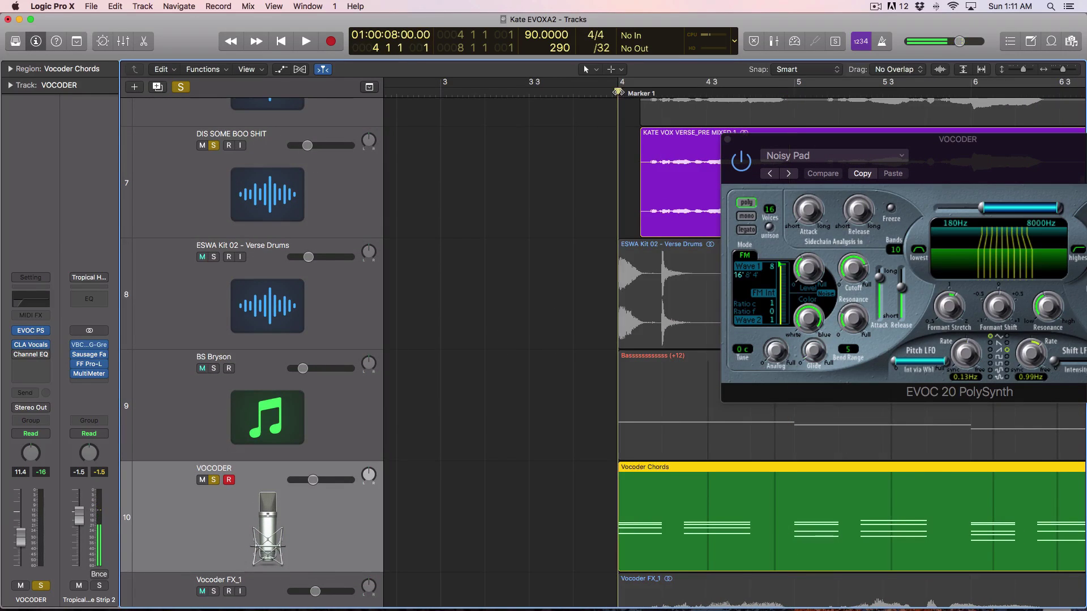
{"action": "key", "text": "space"}
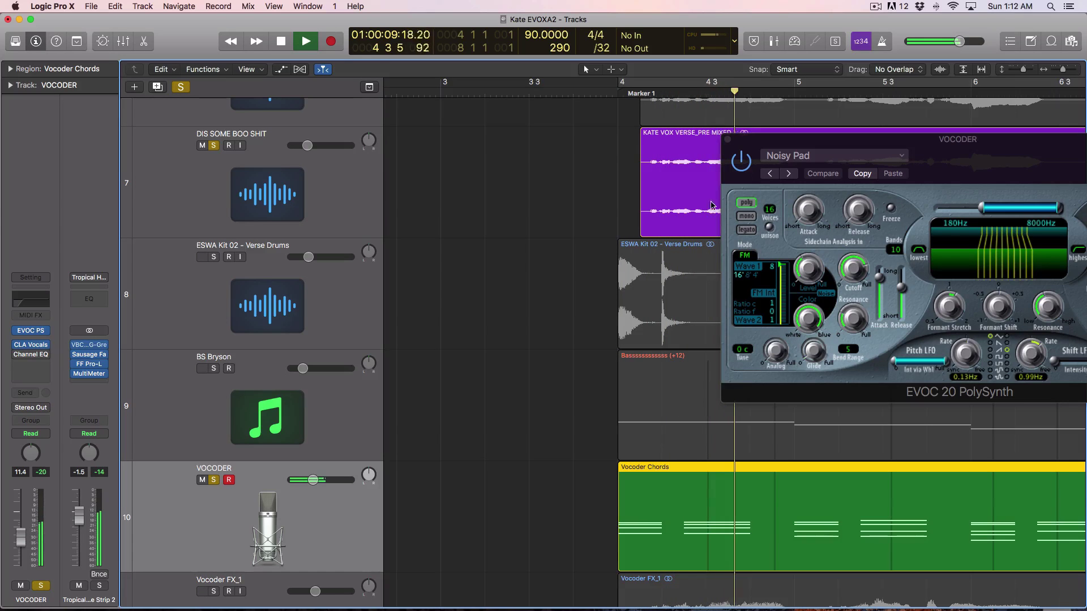
{"action": "left_click_drag", "start_coordinate": [788, 144], "coordinate": [256, 146]}
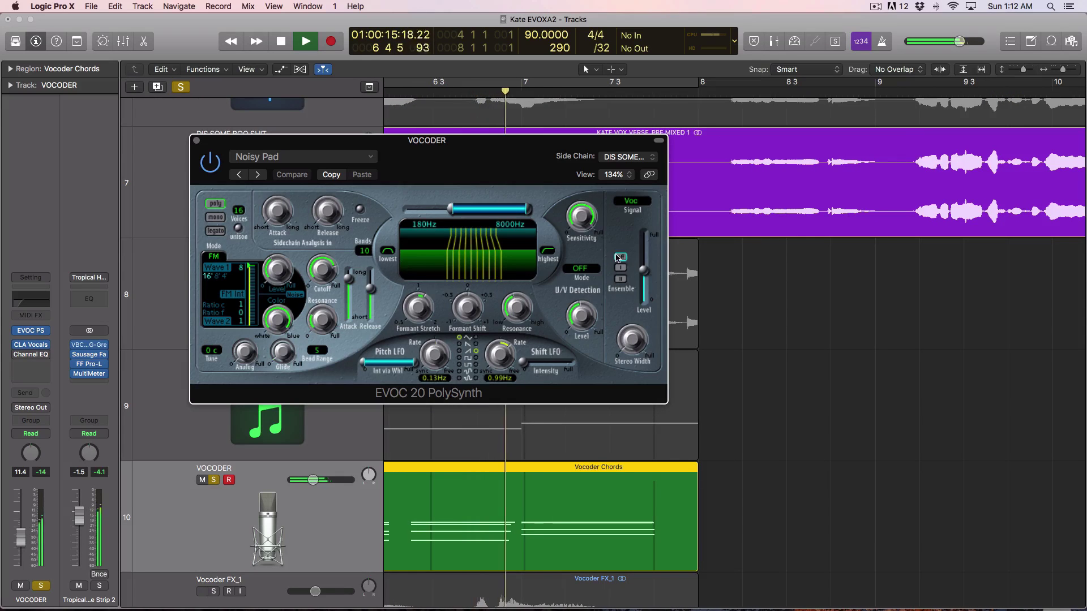
{"action": "key", "text": "space"}
Step: Set the vocoder's Ensemble to II and start playback with cycle mode on from bar 4 to bar 8
{"action": "left_click_drag", "start_coordinate": [463, 395], "coordinate": [608, 402]}
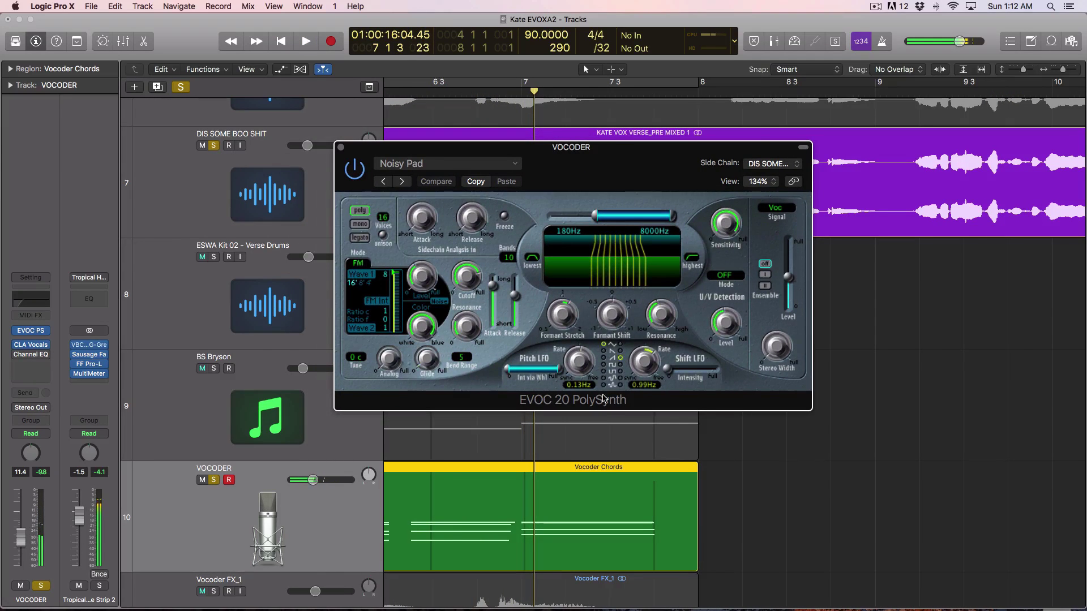
{"action": "scroll", "coordinate": [660, 480], "scroll_direction": "left", "scroll_amount": 8}
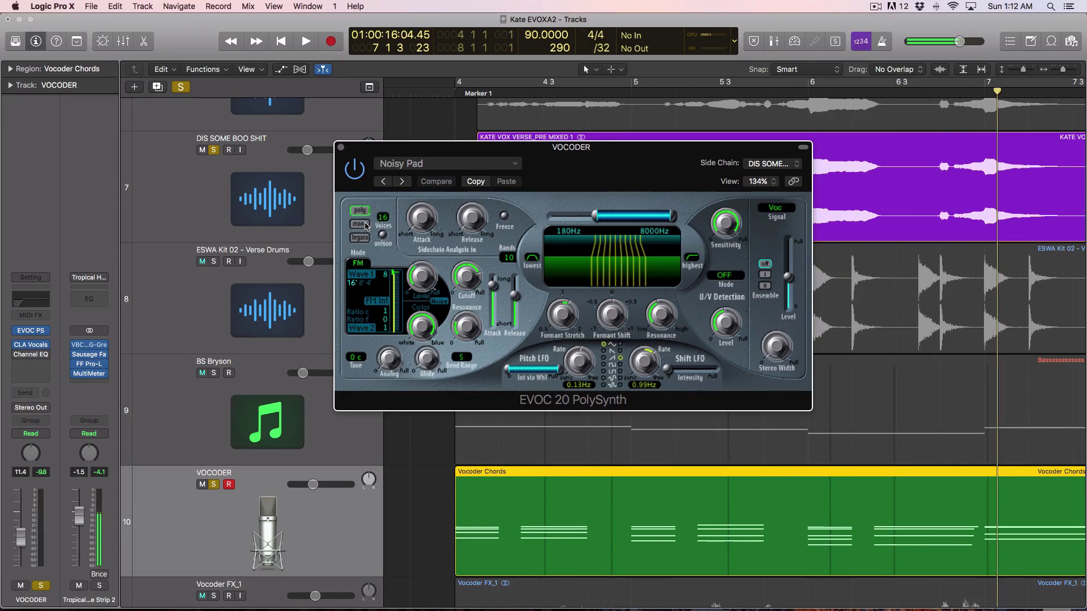
{"action": "left_click", "coordinate": [479, 493]}
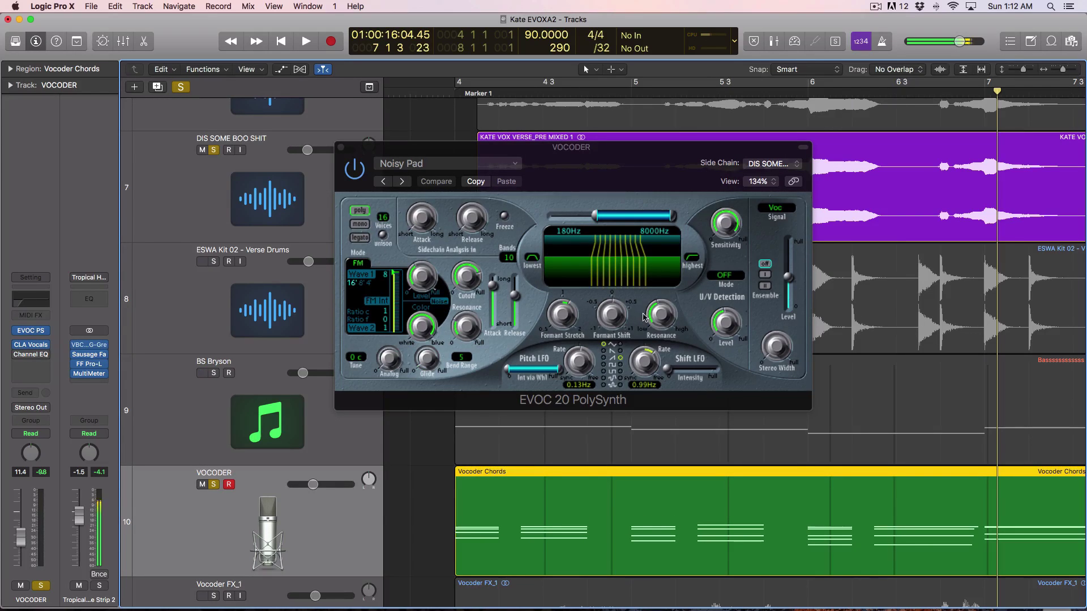
{"action": "left_click", "coordinate": [767, 276]}
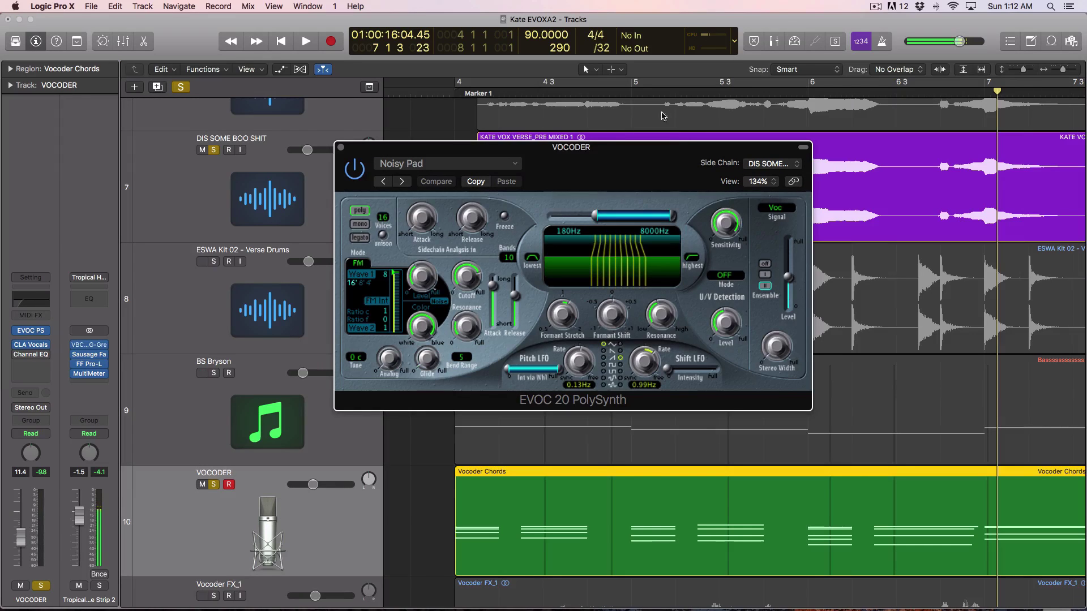
{"action": "left_click", "coordinate": [651, 87]}
{"action": "key", "text": "space"}
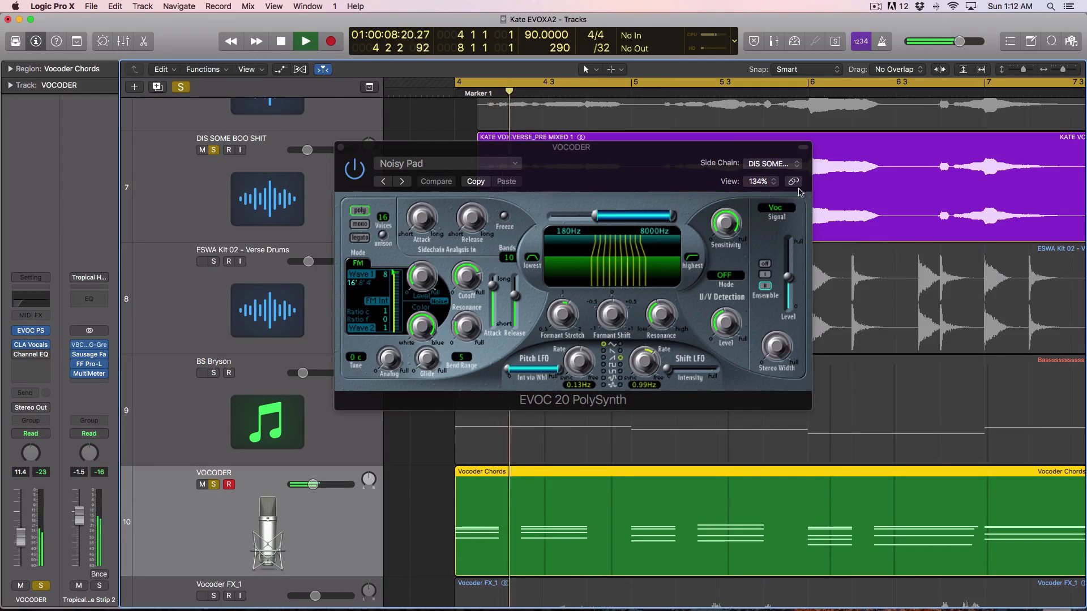
Step: Compare Ensemble I, off and II during playback, ending on II, and stop playback
{"action": "left_click", "coordinate": [766, 275]}
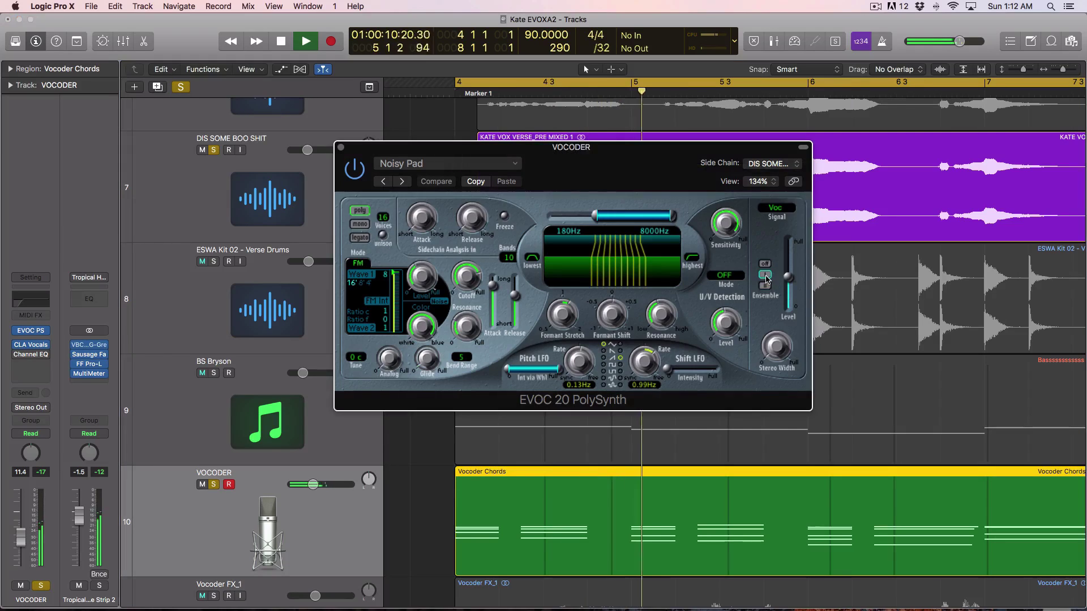
{"action": "left_click", "coordinate": [765, 265]}
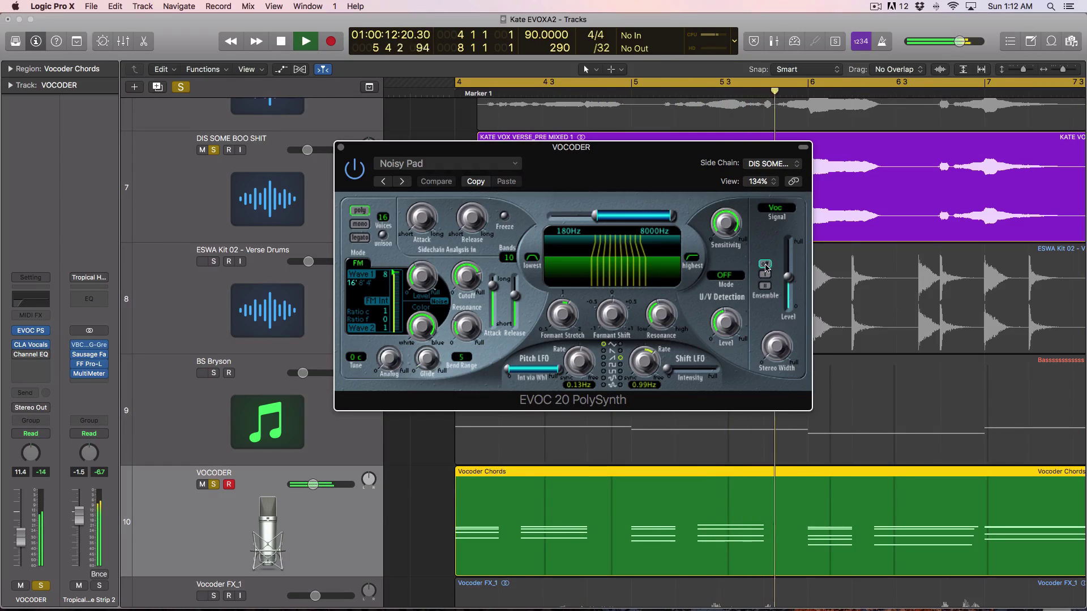
{"action": "left_click", "coordinate": [765, 286]}
{"action": "key", "text": "space"}
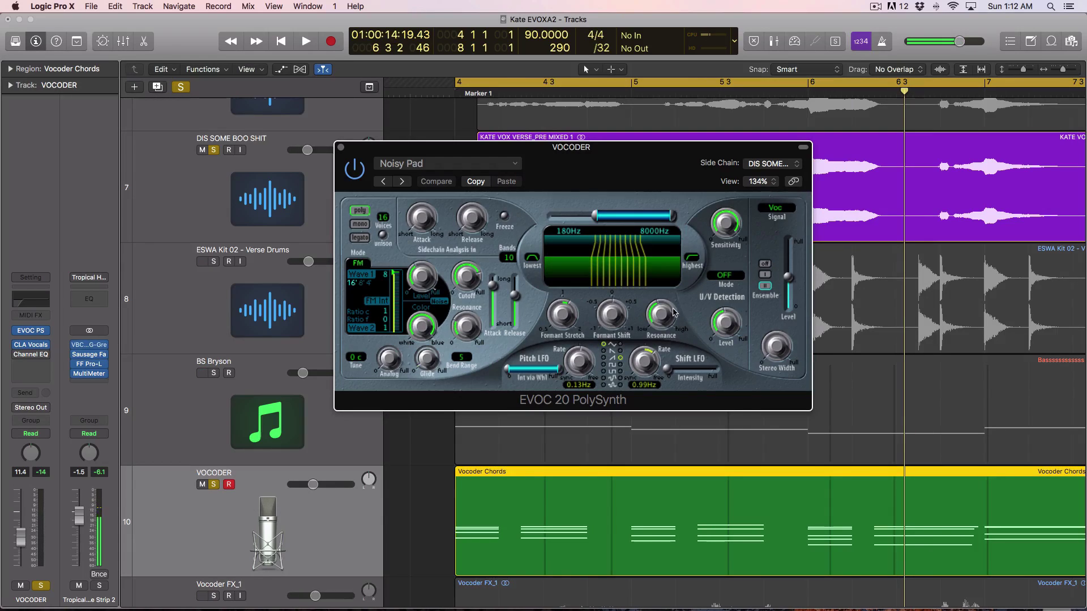
Step: Play the cycled section while raising Formant Stretch to 2.00 and bringing it back down, and lower Formant Shift
{"action": "key", "text": "space"}
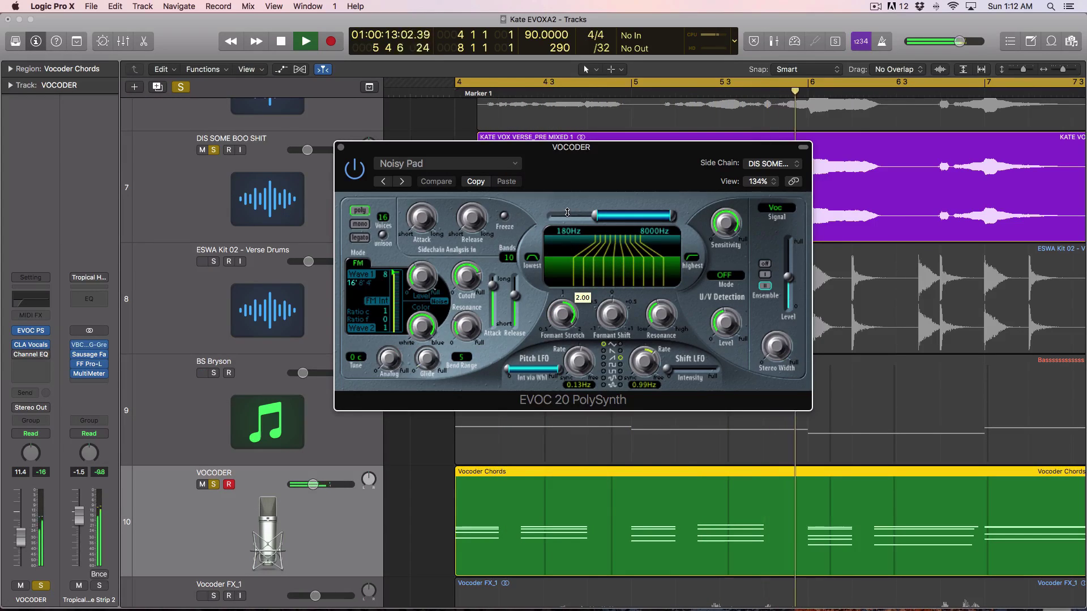
{"action": "left_click_drag", "start_coordinate": [566, 231], "coordinate": [567, 275]}
{"action": "left_click_drag", "start_coordinate": [607, 315], "coordinate": [600, 408]}
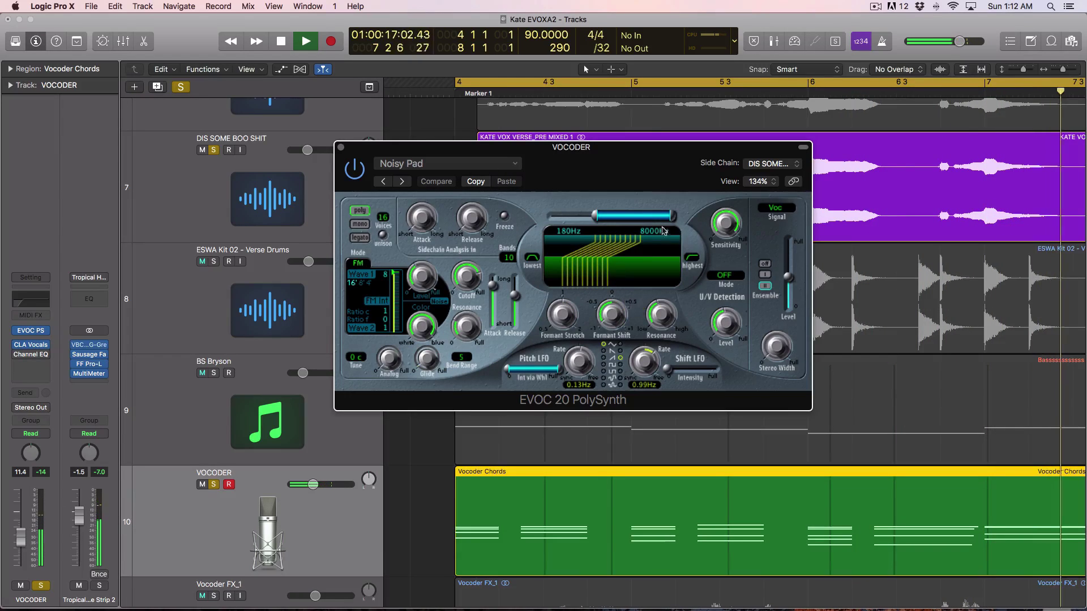
Step: Set the vocoder's frequency range to 130–5800 Hz, increase Formant Stretch with playback stopped, and close the plug-in window
{"action": "left_click_drag", "start_coordinate": [645, 216], "coordinate": [542, 220]}
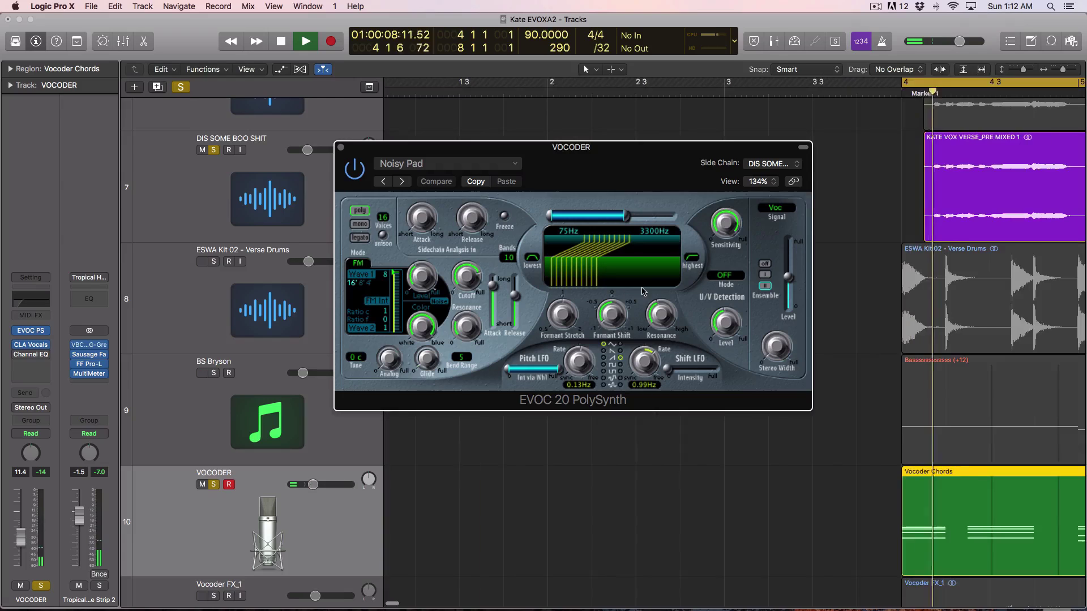
{"action": "left_click_drag", "start_coordinate": [591, 216], "coordinate": [621, 218]}
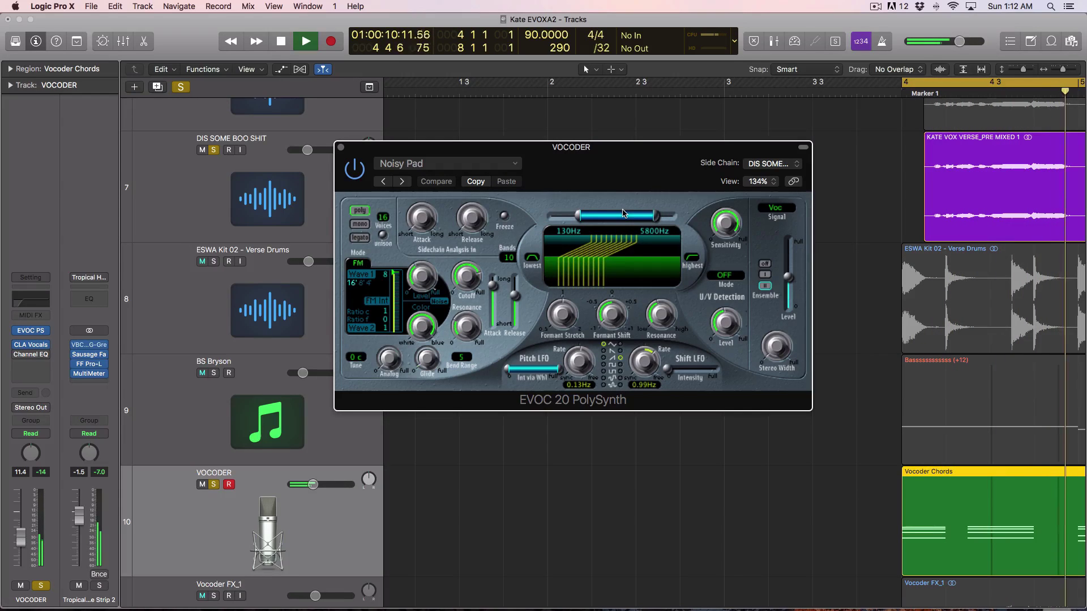
{"action": "key", "text": "space"}
{"action": "left_click_drag", "start_coordinate": [575, 318], "coordinate": [566, 273]}
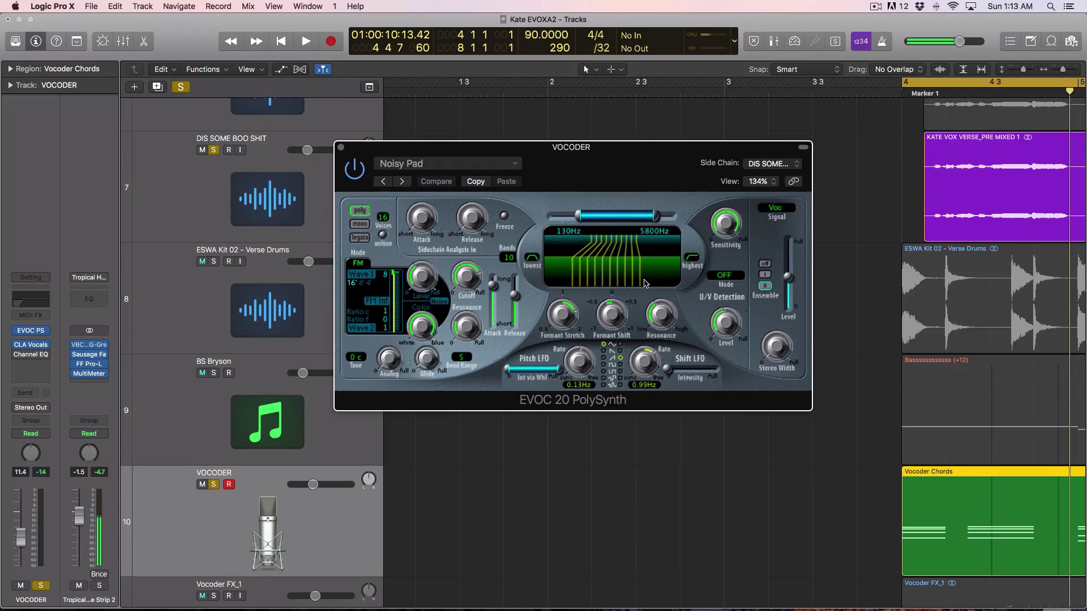
{"action": "left_click", "coordinate": [342, 147]}
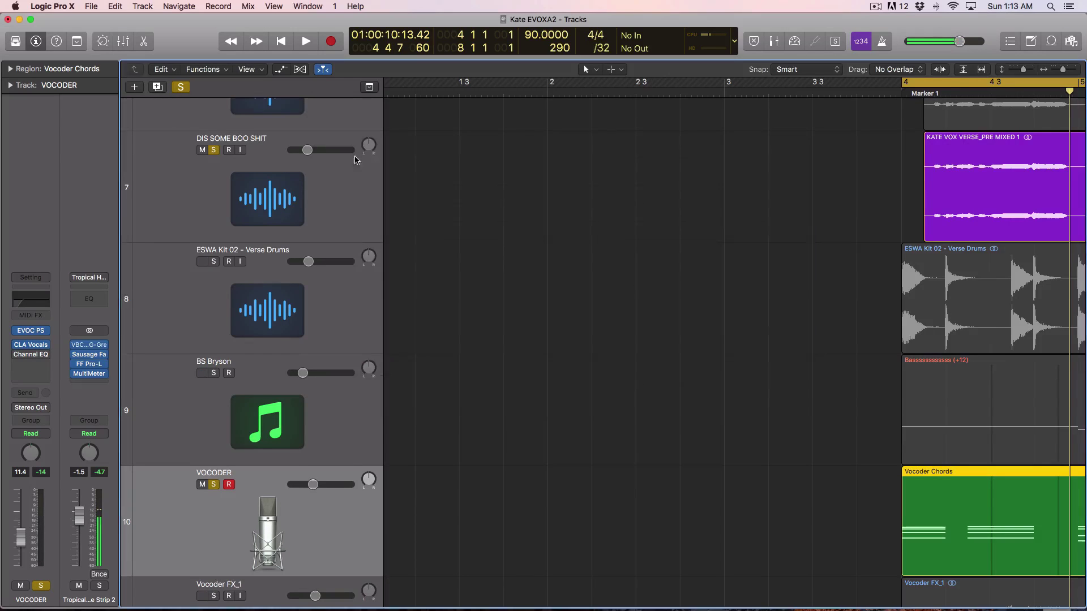
Step: Reopen the VOCODER track's EVOC 20 PolySynth, copy its current settings, and load the Silky Strings preset from the Synthesizer category
{"action": "scroll", "coordinate": [715, 328], "scroll_direction": "down", "scroll_amount": 3}
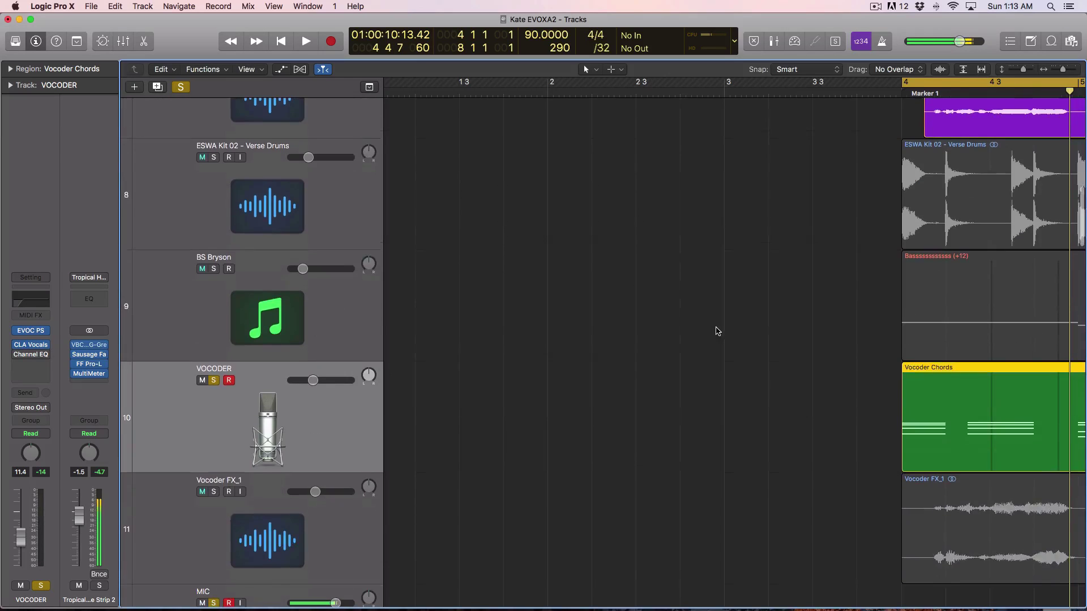
{"action": "left_click", "coordinate": [32, 331]}
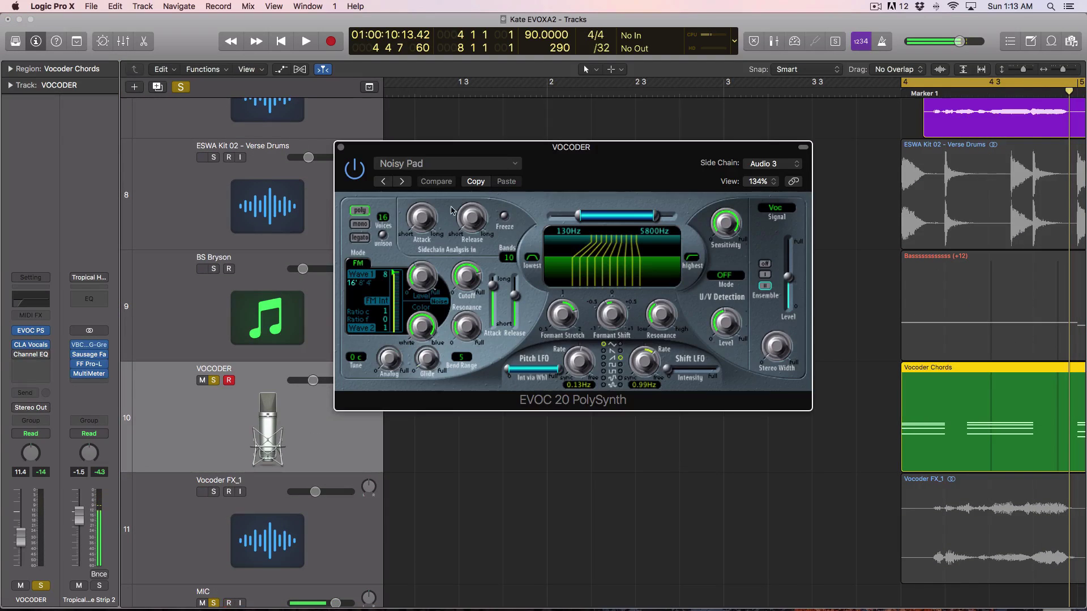
{"action": "left_click", "coordinate": [478, 185]}
{"action": "left_click", "coordinate": [422, 168]}
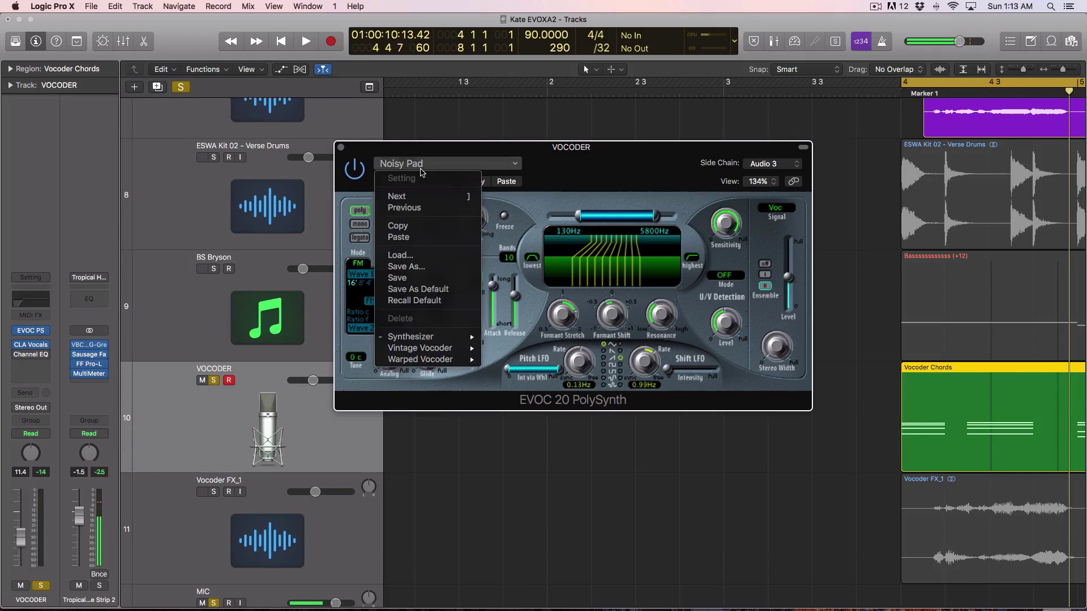
{"action": "mouse_move", "coordinate": [457, 338]}
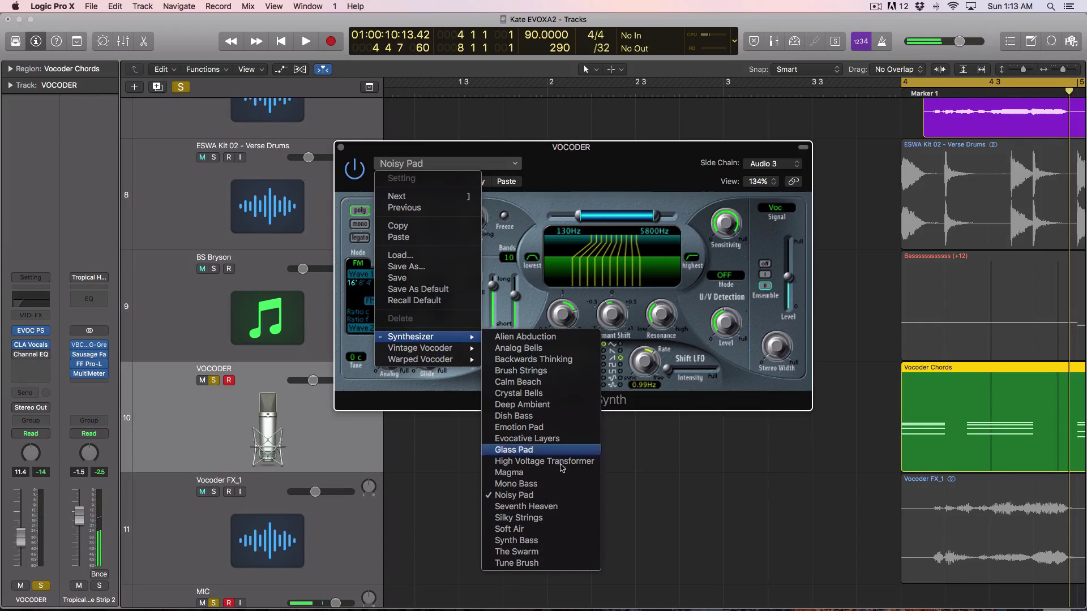
{"action": "left_click", "coordinate": [517, 517]}
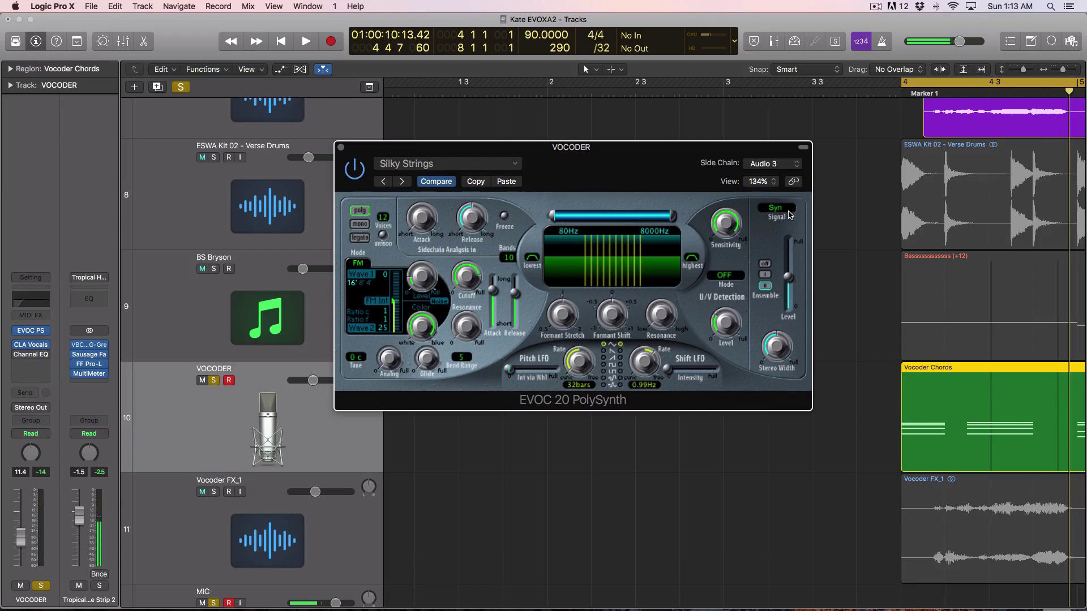
Step: Set the vocoder's Signal to Voc, keep Audio 3 as the side chain, and audition the vocal through the preset
{"action": "key", "text": "space"}
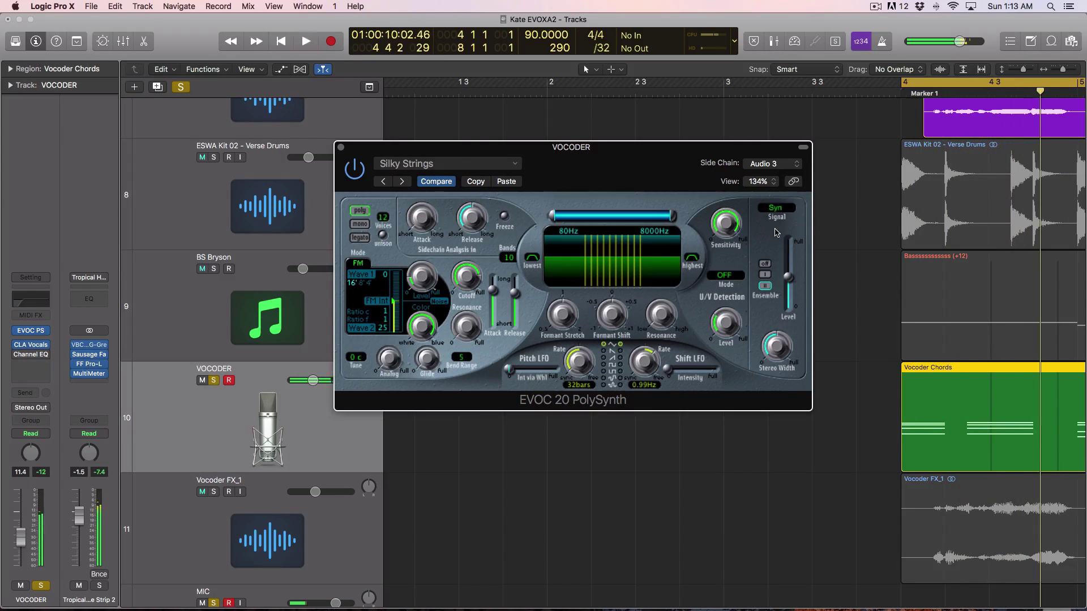
{"action": "left_click", "coordinate": [777, 208]}
{"action": "left_click", "coordinate": [782, 198]}
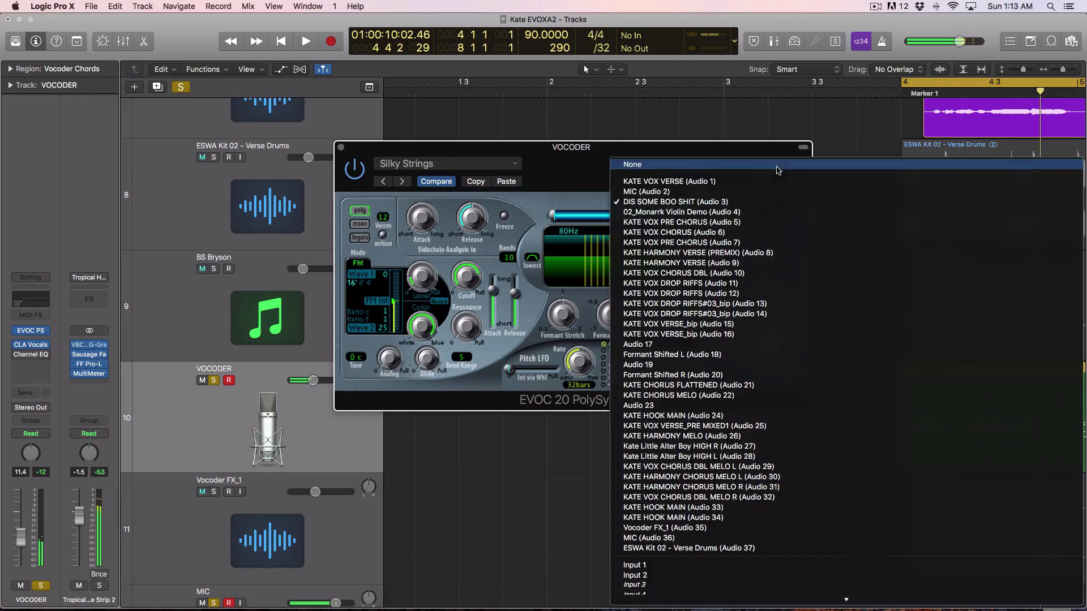
{"action": "left_click", "coordinate": [777, 165]}
{"action": "left_click", "coordinate": [699, 203]}
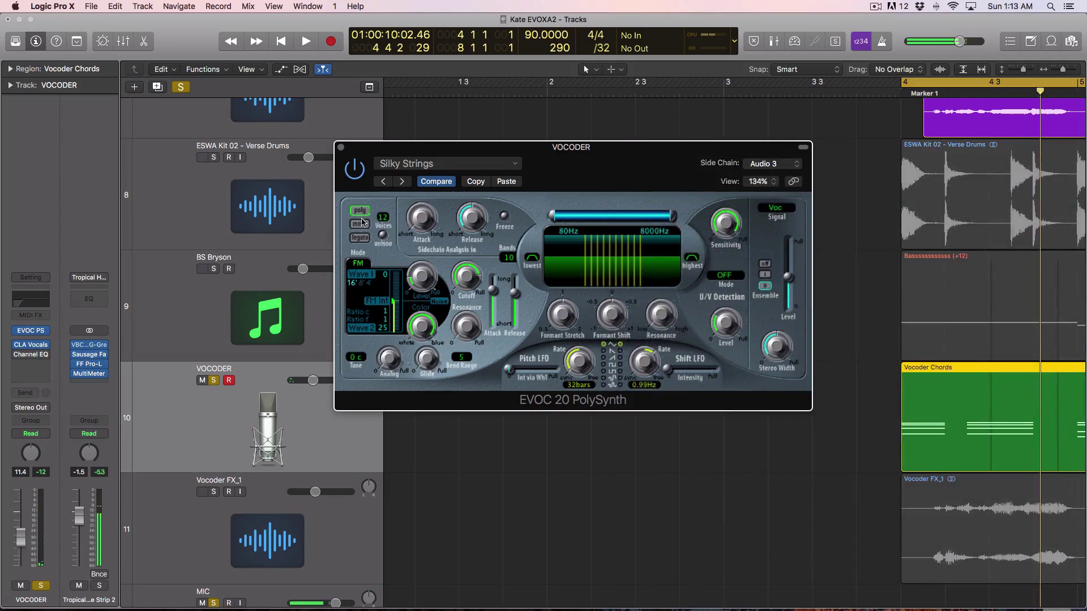
{"action": "key", "text": "space"}
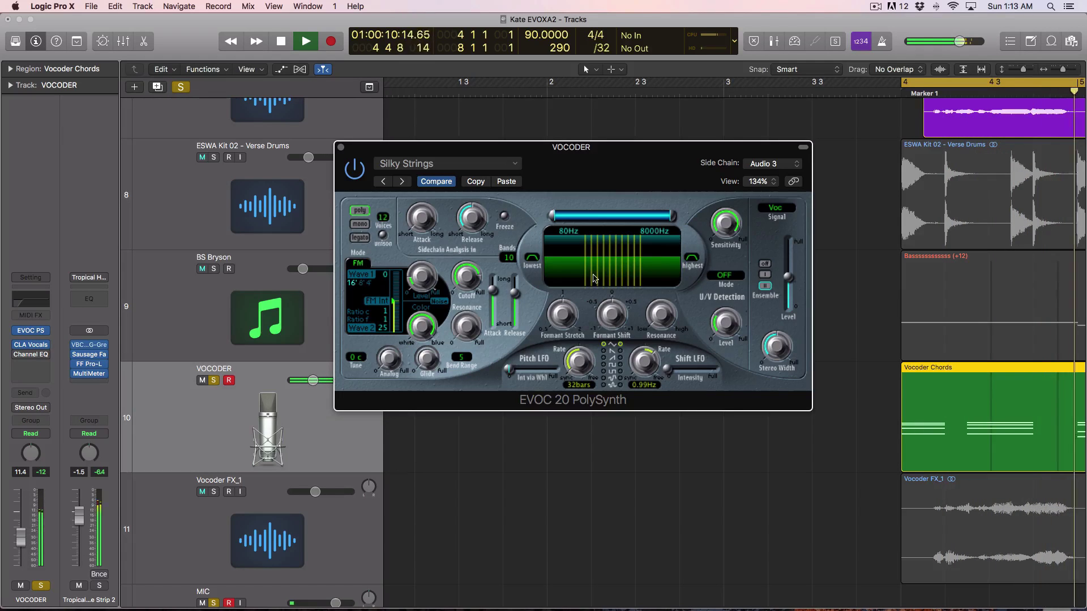
{"action": "key", "text": "space"}
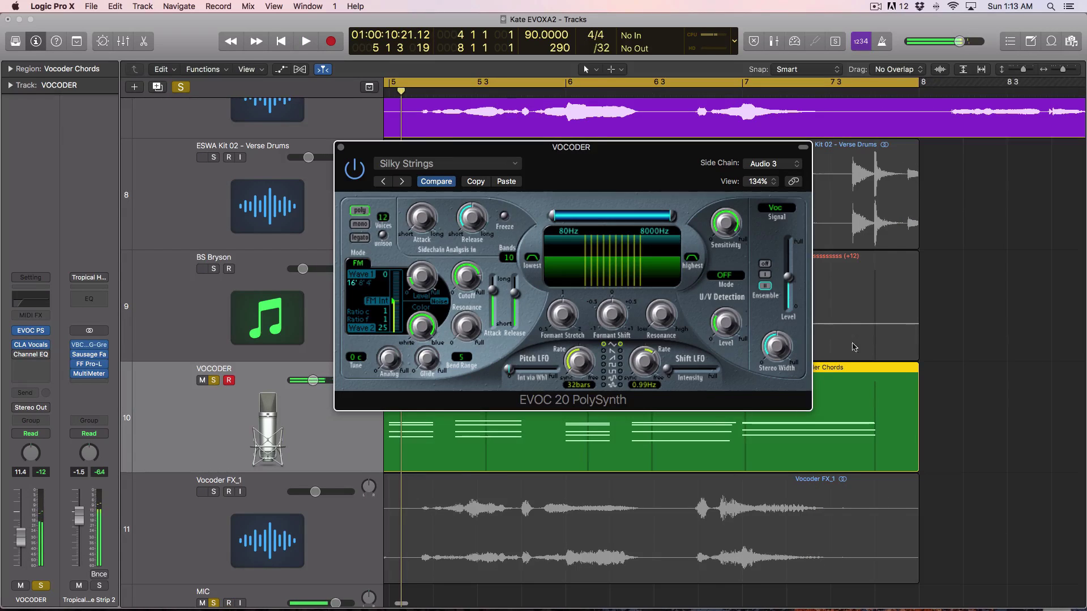
Step: Solo the Vocoder FX_1 track and briefly audition its region on its own in Solo mode
{"action": "left_click", "coordinate": [216, 499]}
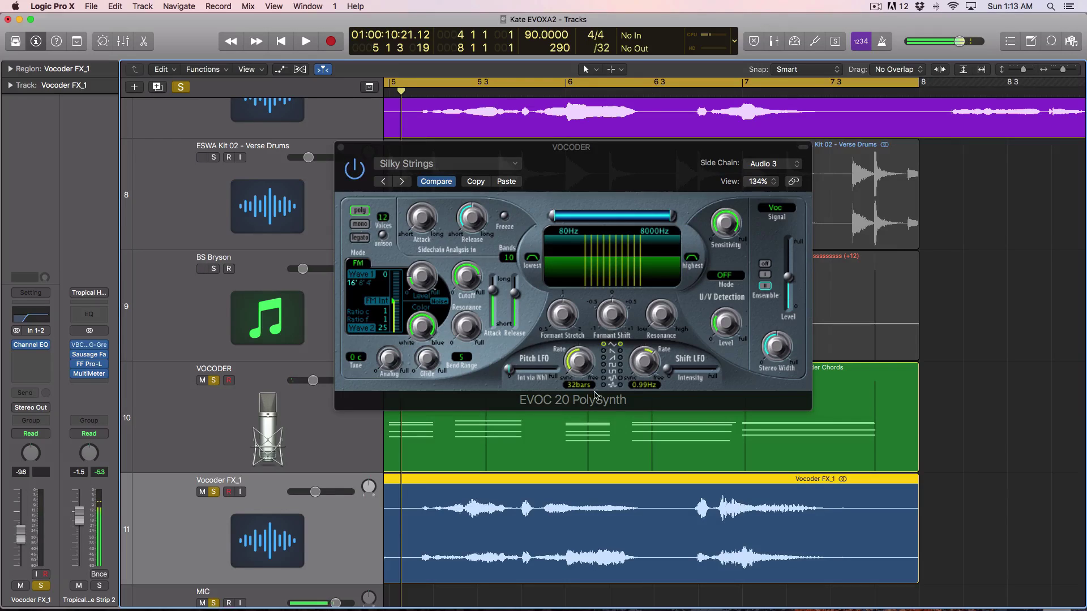
{"action": "scroll", "coordinate": [721, 514], "scroll_direction": "left", "scroll_amount": 4}
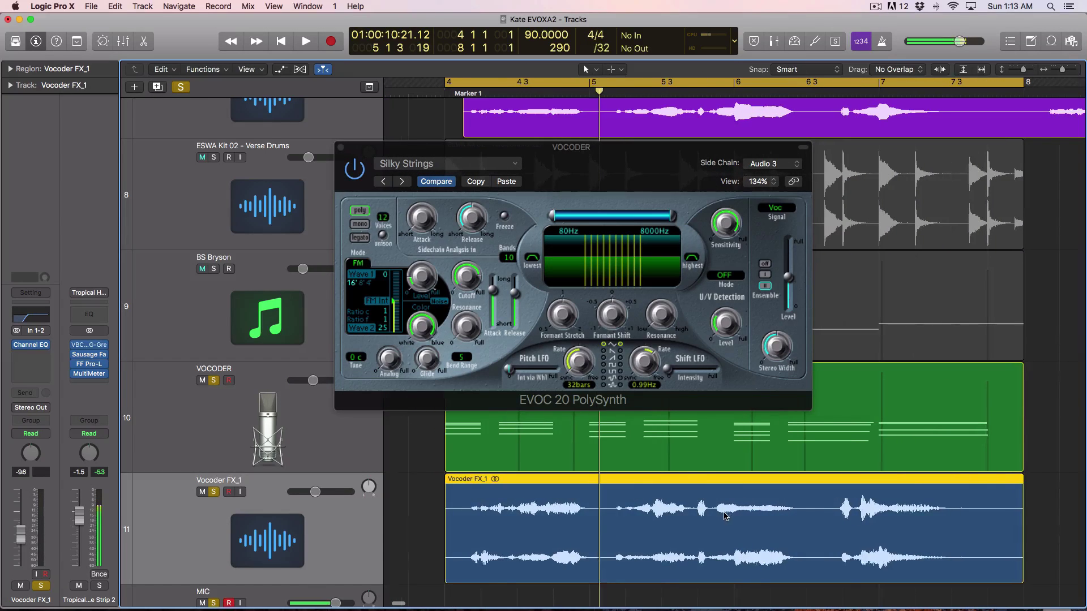
{"action": "left_click", "coordinate": [425, 444]}
{"action": "left_click", "coordinate": [501, 441]}
{"action": "left_click", "coordinate": [418, 510]}
{"action": "left_click", "coordinate": [465, 513]}
{"action": "key", "text": "ctrl+s"}
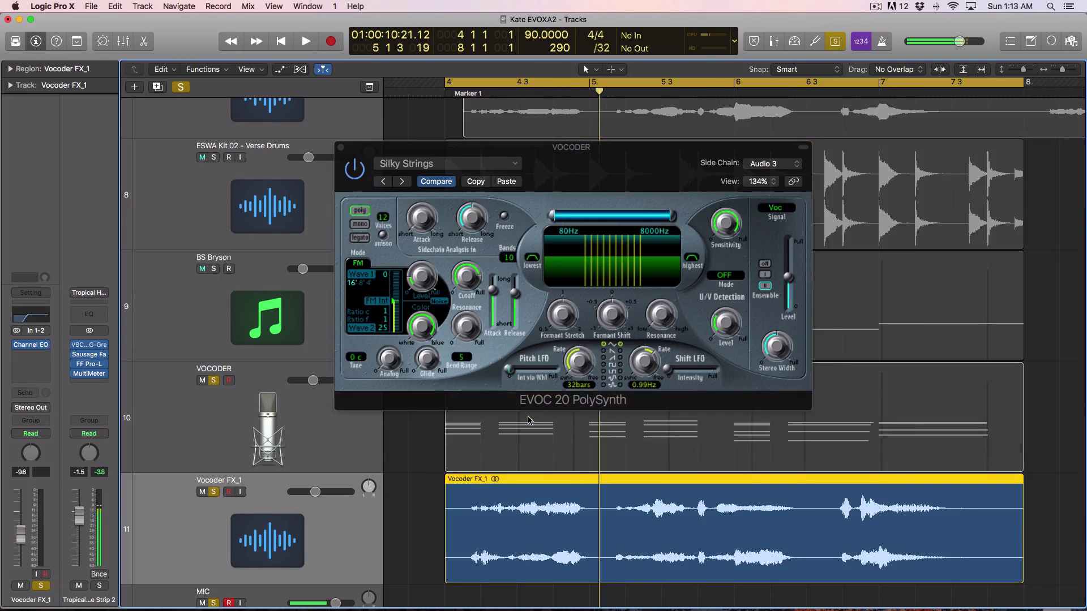
{"action": "key", "text": "space"}
{"action": "key", "text": "space"}
{"action": "key", "text": "ctrl+s"}
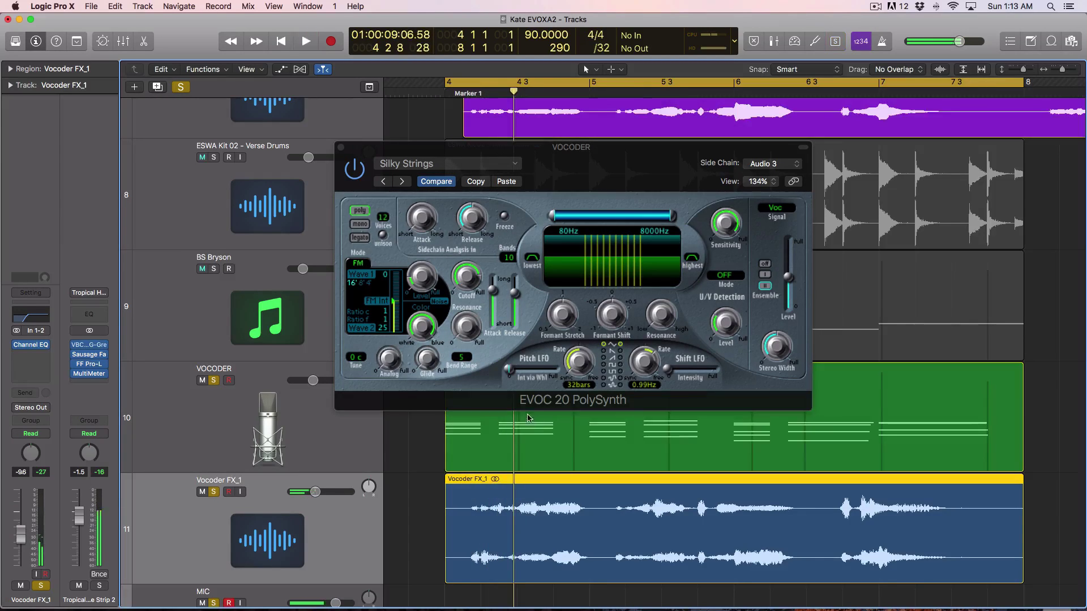
Step: Select the Vocoder Chords and Vocoder FX_1 regions together and start playback with Solo mode on
{"action": "left_click_drag", "start_coordinate": [426, 459], "coordinate": [549, 538]}
{"action": "key", "text": "ctrl+s"}
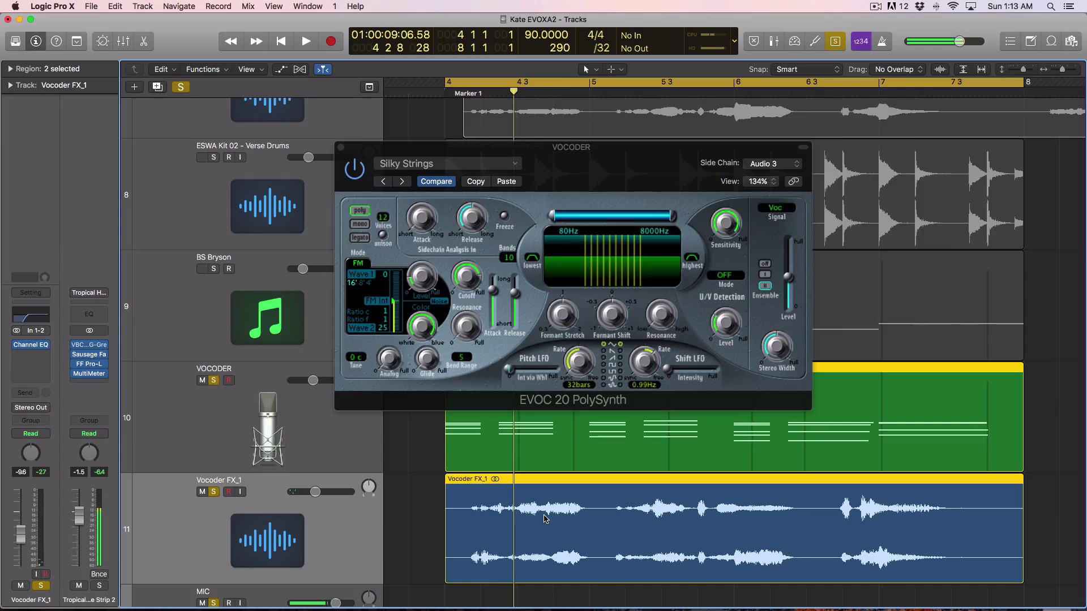
{"action": "key", "text": "space"}
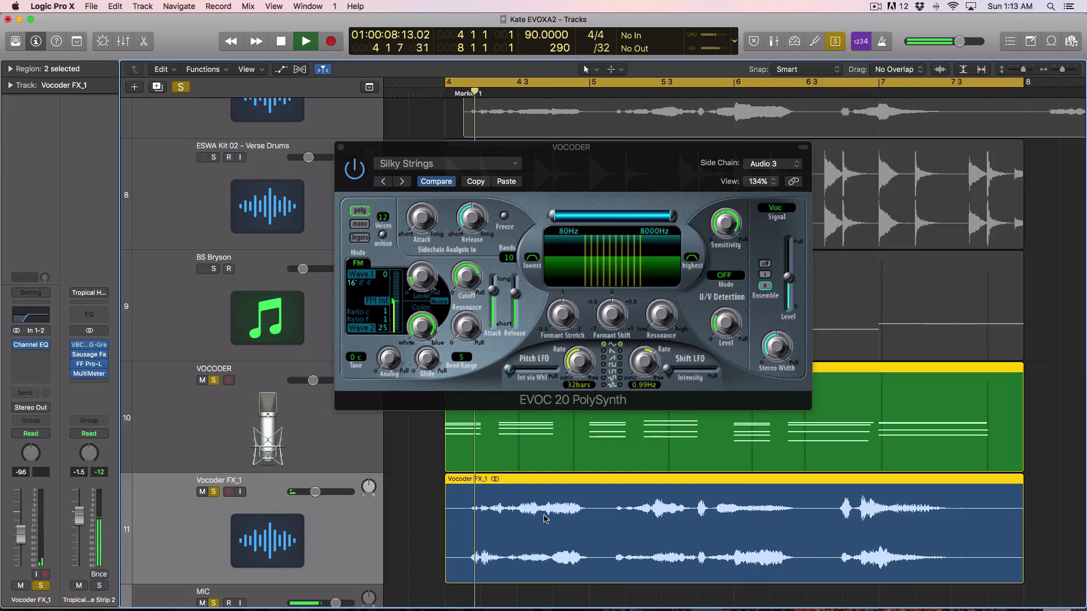
Step: Turn Solo mode off, move the plug-in window aside, and solo the ESWA Kit 02 - Verse Drums and BS Bryson tracks
{"action": "key", "text": "ctrl+s"}
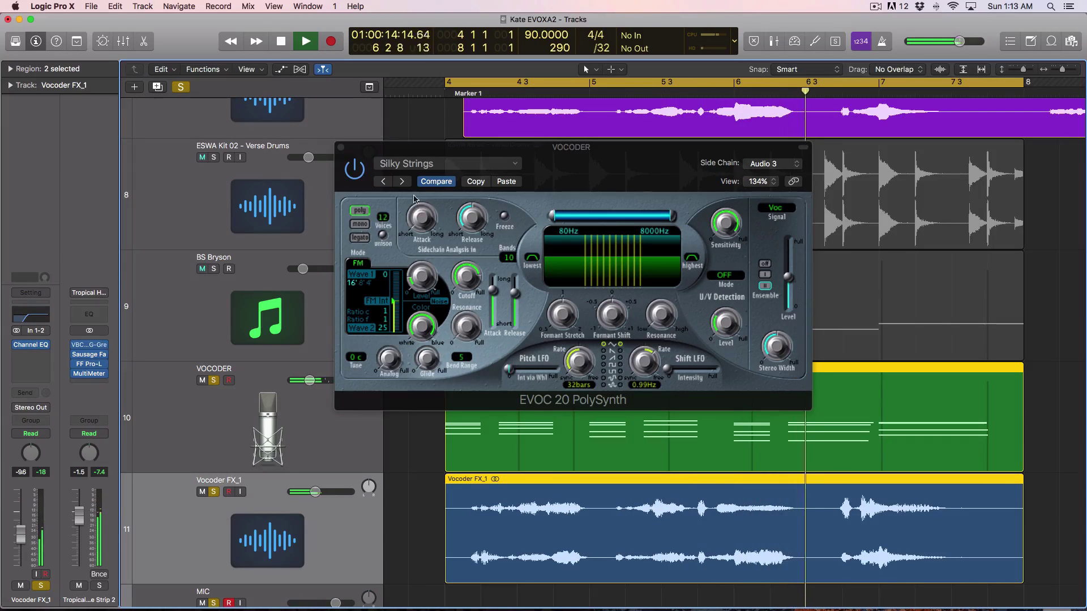
{"action": "left_click_drag", "start_coordinate": [430, 148], "coordinate": [615, 140]}
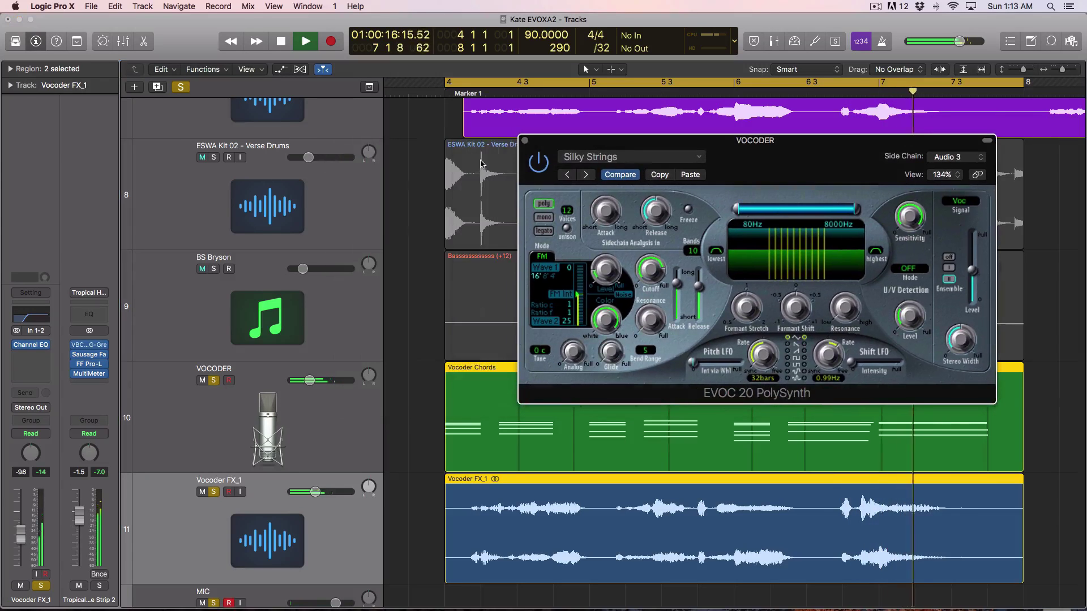
{"action": "left_click_drag", "start_coordinate": [213, 157], "coordinate": [214, 269]}
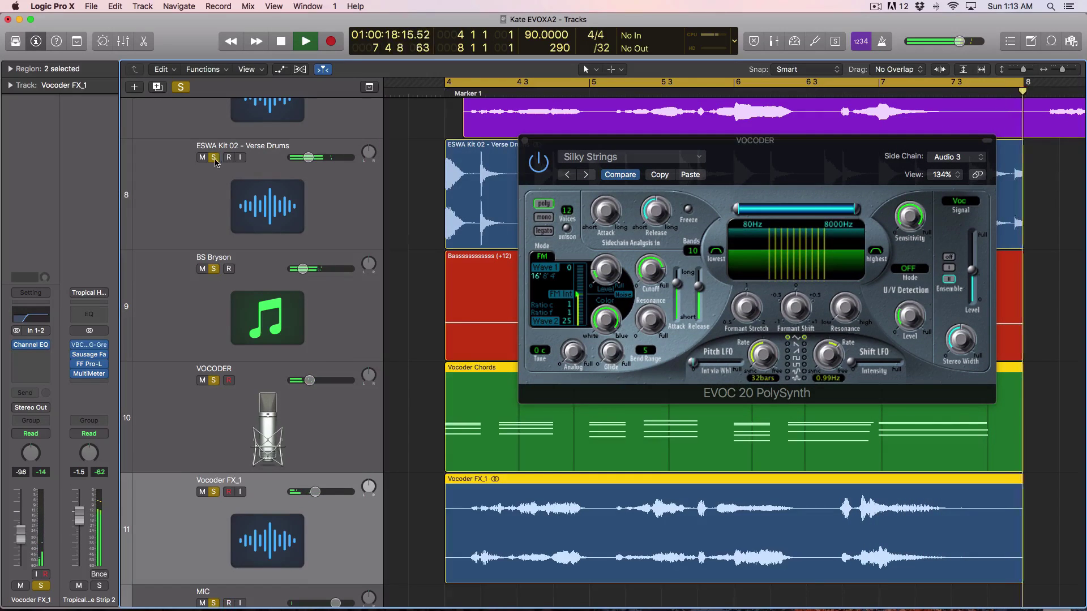
Step: Roll off the highs of the ESWA Kit 02 - Verse Drums track with a high cut in its Channel EQ
{"action": "left_click", "coordinate": [187, 172]}
{"action": "left_click", "coordinate": [35, 314]}
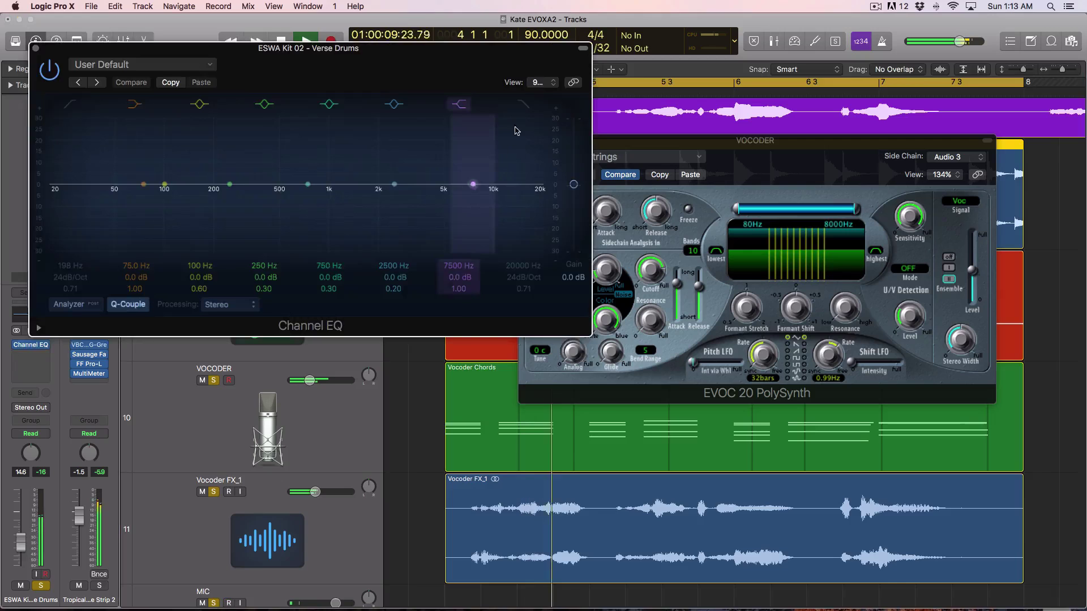
{"action": "left_click_drag", "start_coordinate": [516, 131], "coordinate": [278, 154]}
{"action": "left_click", "coordinate": [35, 48]}
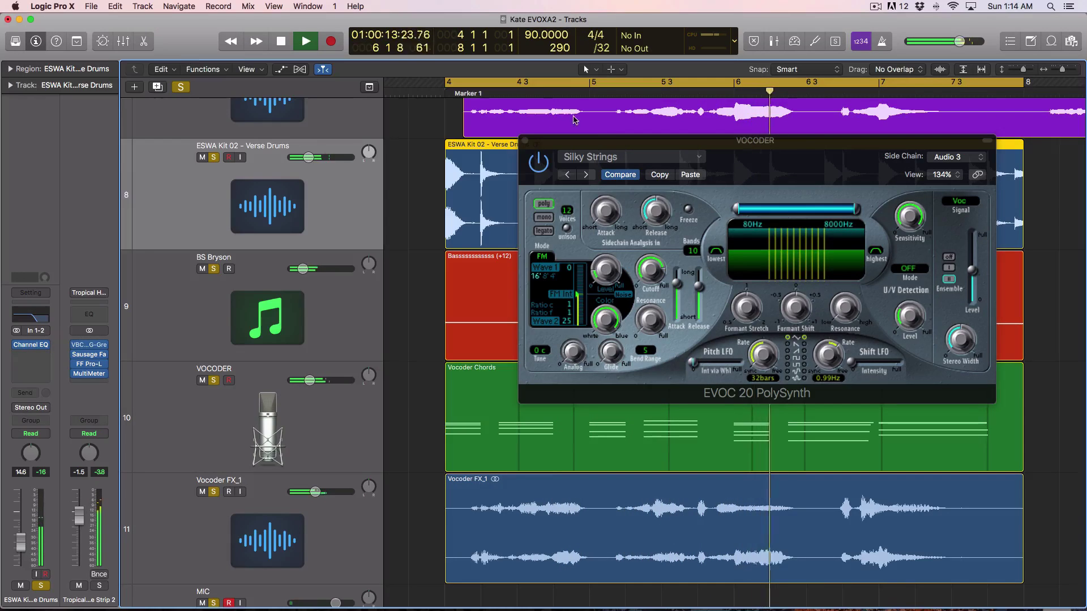
Step: Load the Atmospheric Pad preset from the Vintage Vocoder category and audition it with the soloed tracks
{"action": "left_click_drag", "start_coordinate": [614, 140], "coordinate": [589, 145]}
{"action": "key", "text": "space"}
{"action": "left_click", "coordinate": [601, 163]}
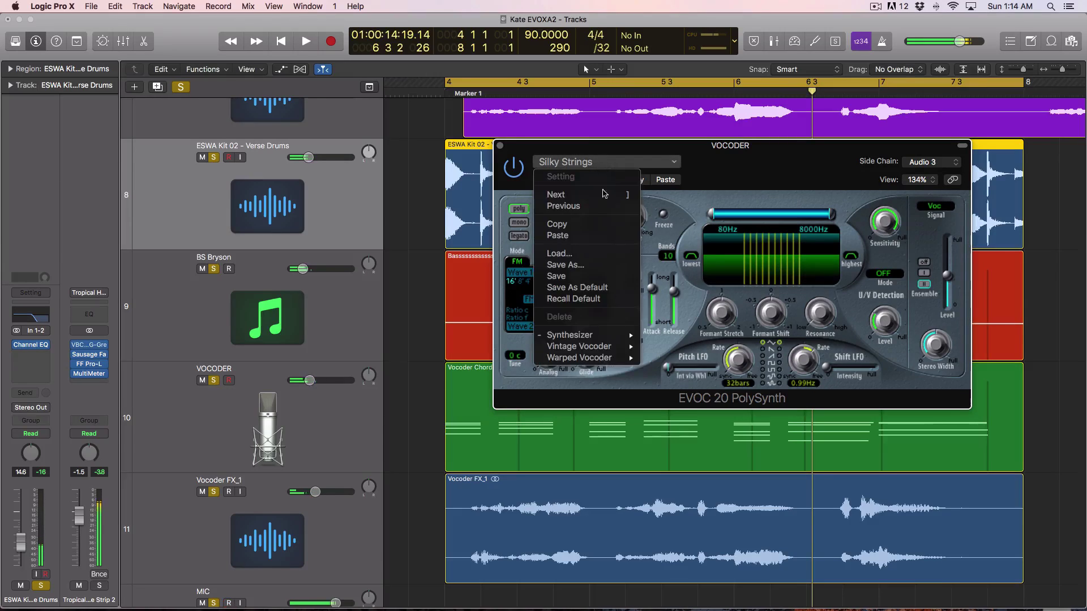
{"action": "mouse_move", "coordinate": [617, 346]}
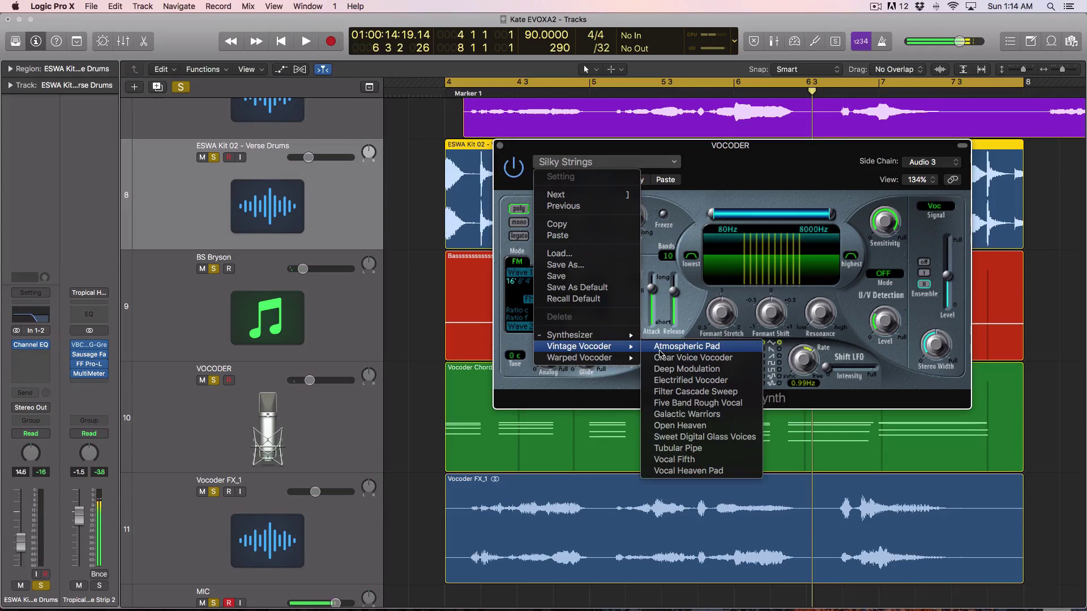
{"action": "left_click", "coordinate": [660, 351]}
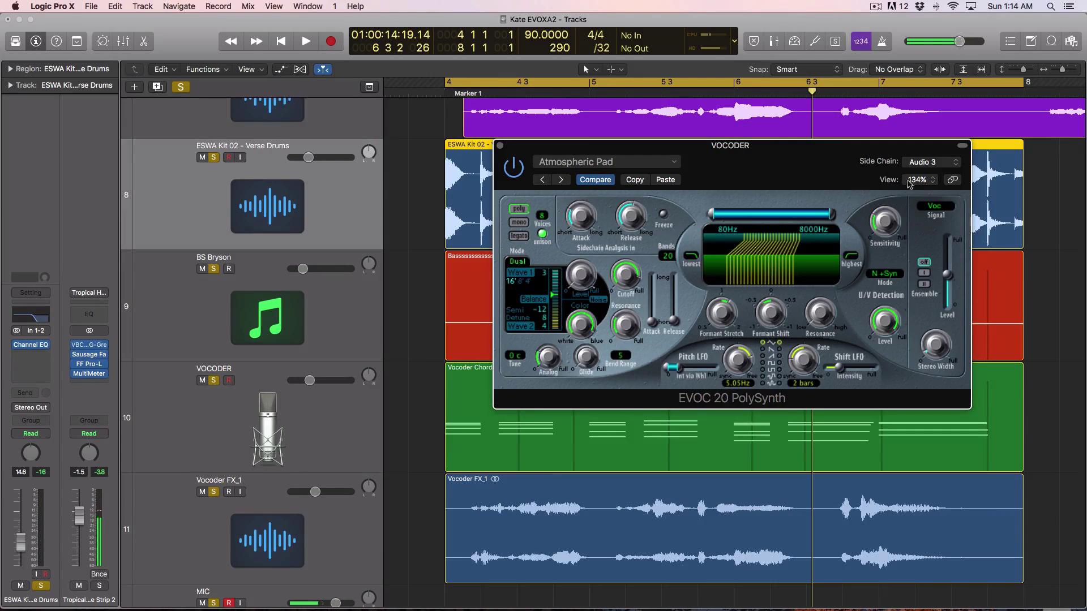
{"action": "key", "text": "space"}
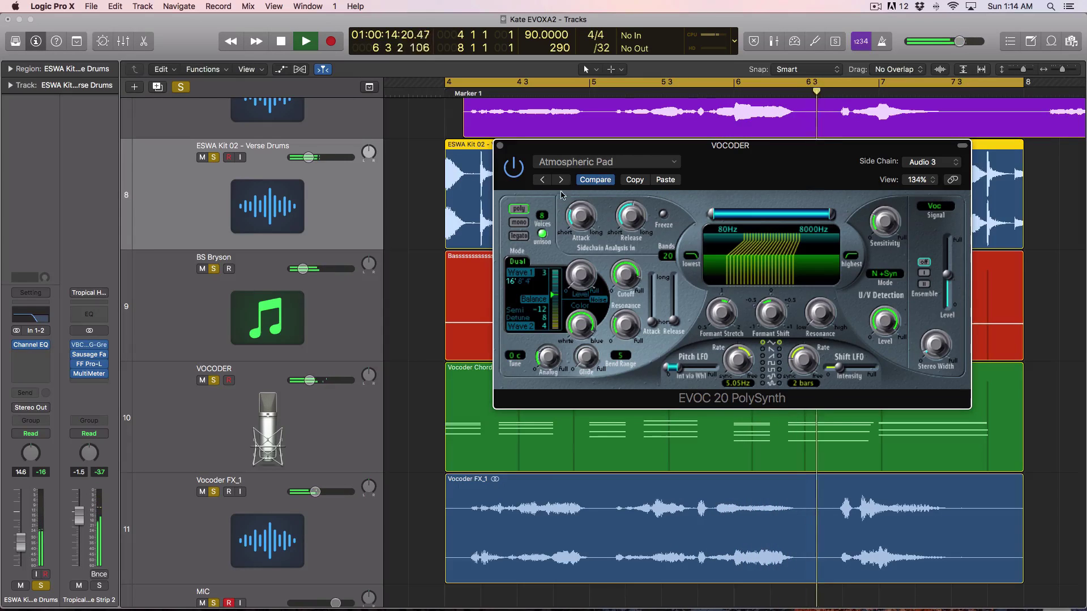
{"action": "key", "text": "space"}
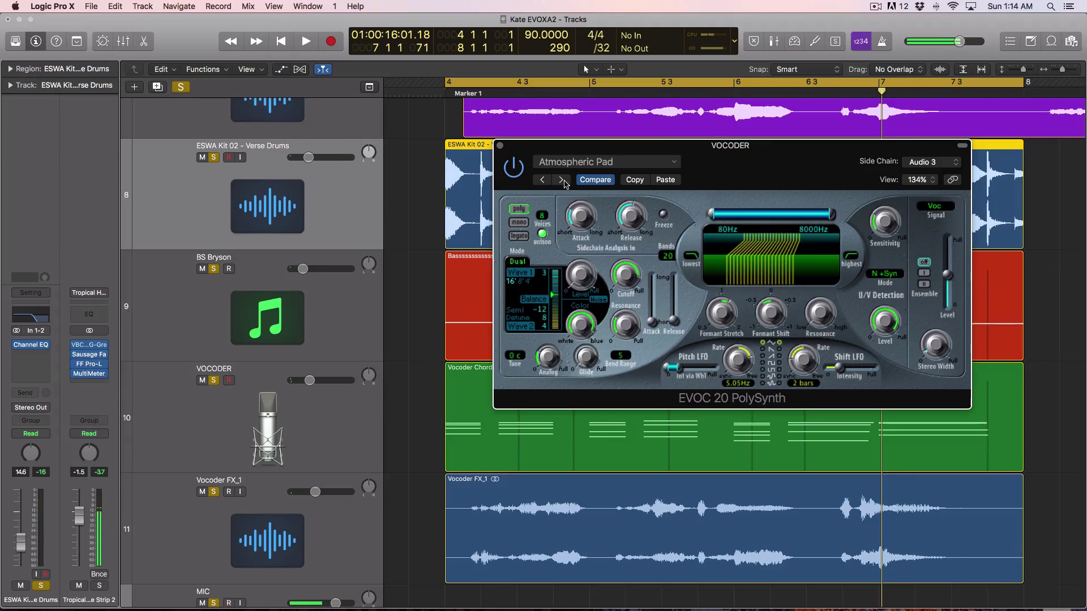
Step: Switch the vocoder to the next preset, Clear Voice Vocoder, and audition it with the soloed tracks
{"action": "left_click", "coordinate": [563, 182]}
{"action": "key", "text": "space"}
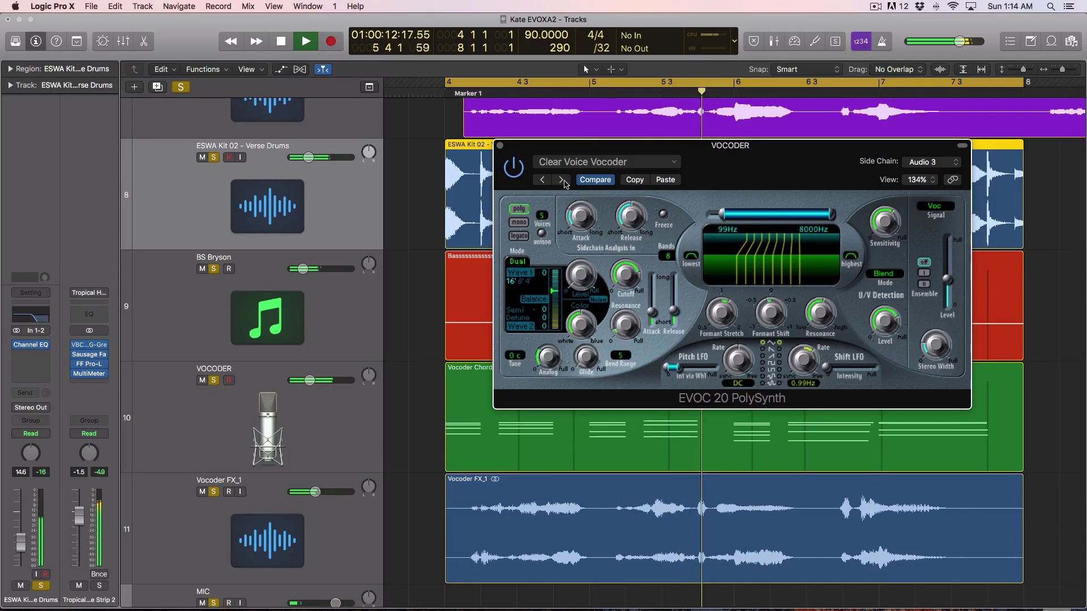
{"action": "key", "text": "space"}
Step: Hide the plug-in window, select the VOCODER track, and reopen its EVOC 20 PolySynth
{"action": "key", "text": "v"}
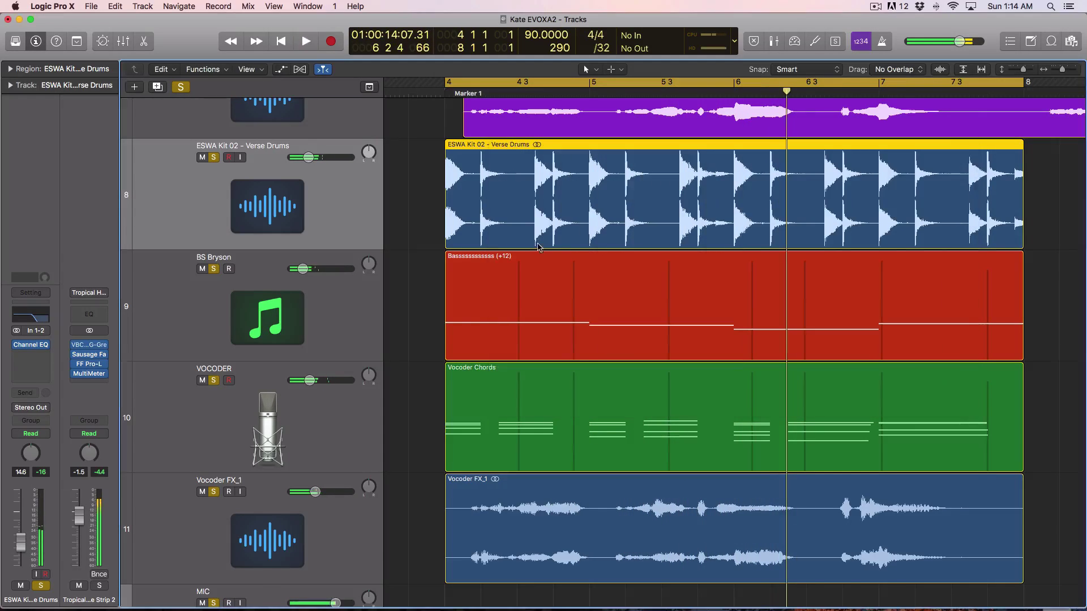
{"action": "left_click", "coordinate": [378, 417]}
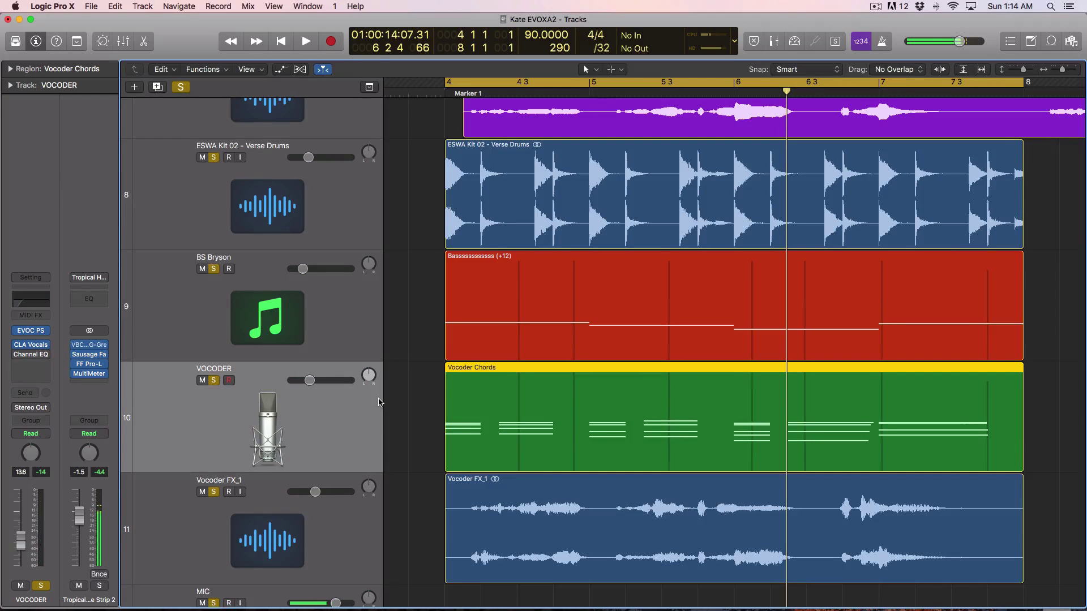
{"action": "left_click", "coordinate": [33, 331]}
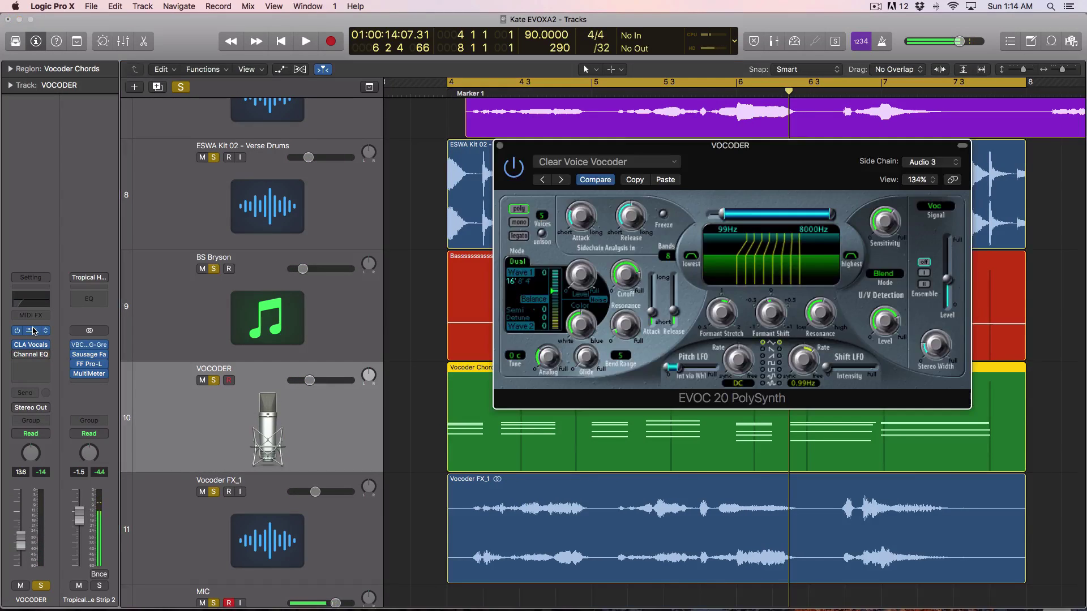